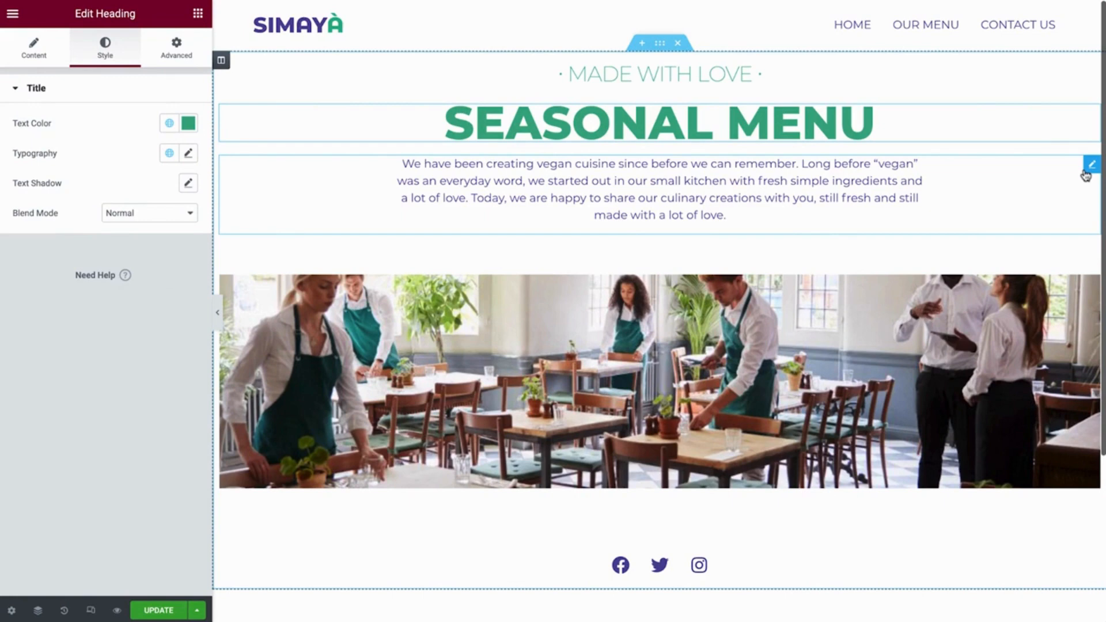
Step: Set the vertical alignment of the Starters inner section to Space Between and hide the editing panel
drag(1086, 176, 832, 428)
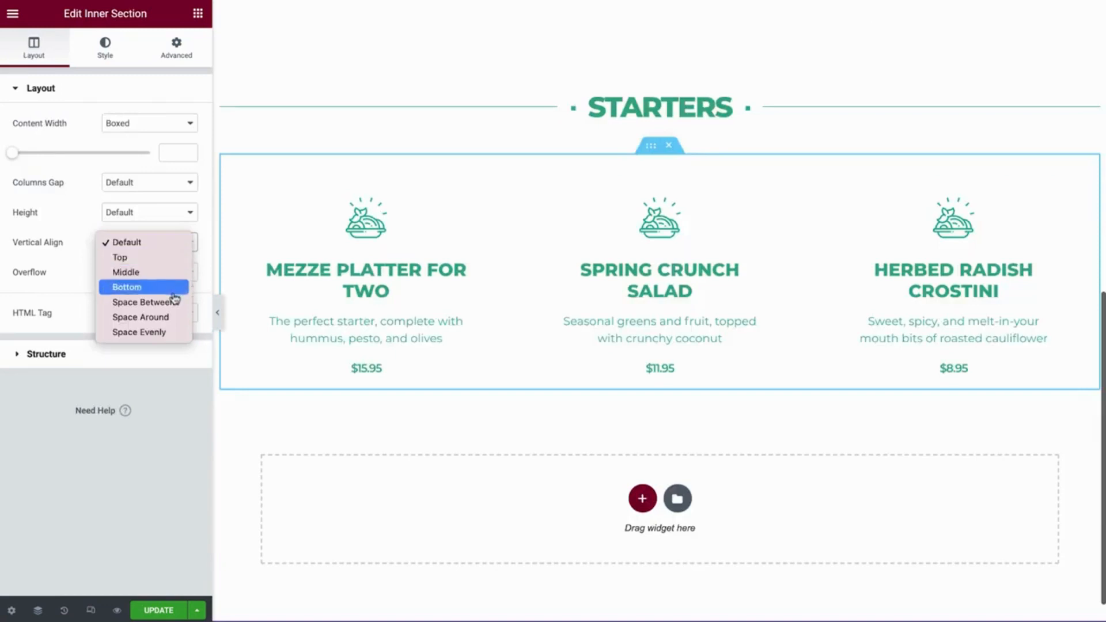
click(179, 302)
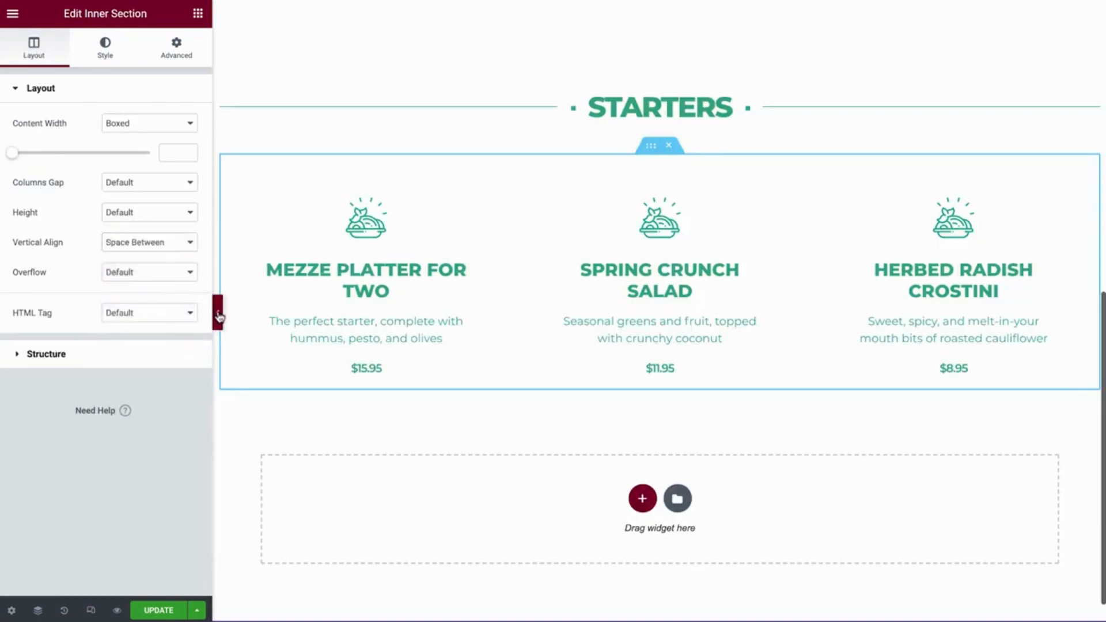
click(217, 312)
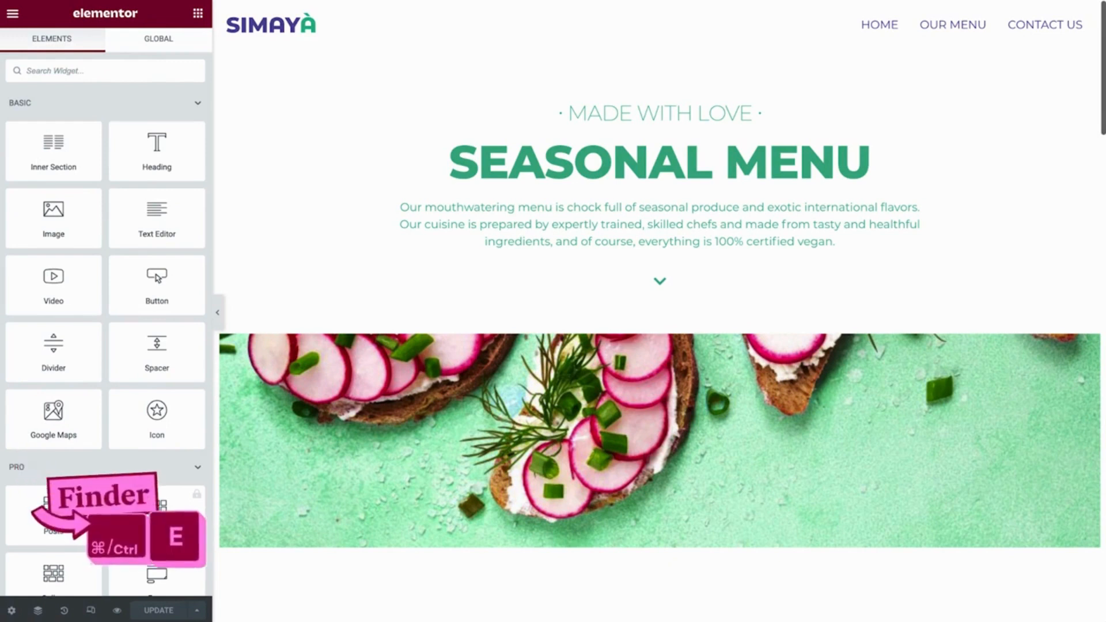
Step: Search the Finder for "contact", then close it
key(ctrl+e)
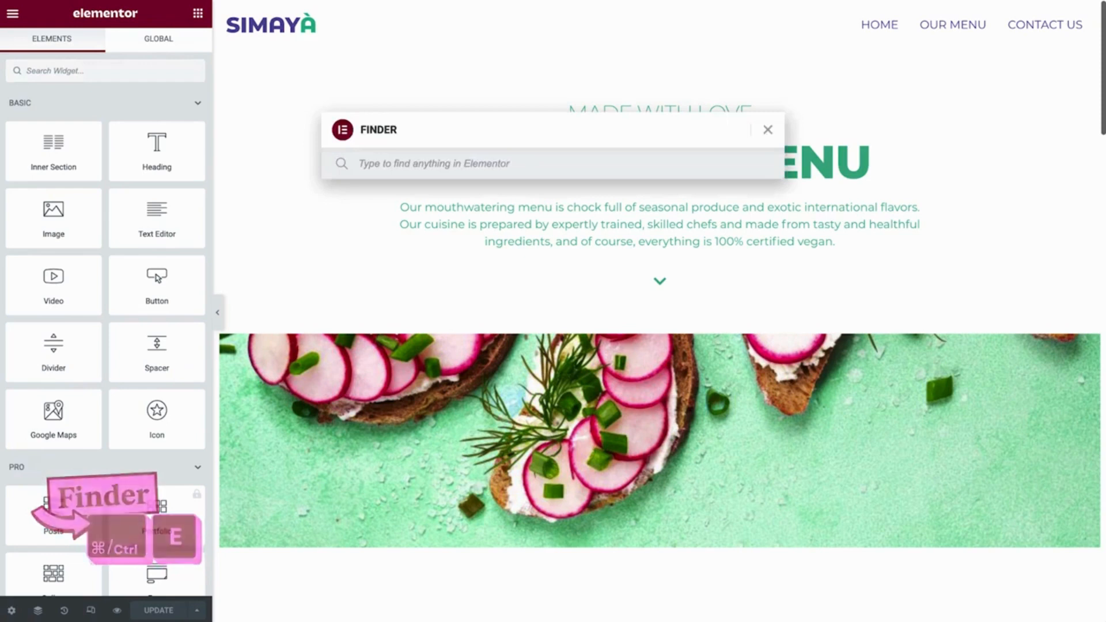
text(contact)
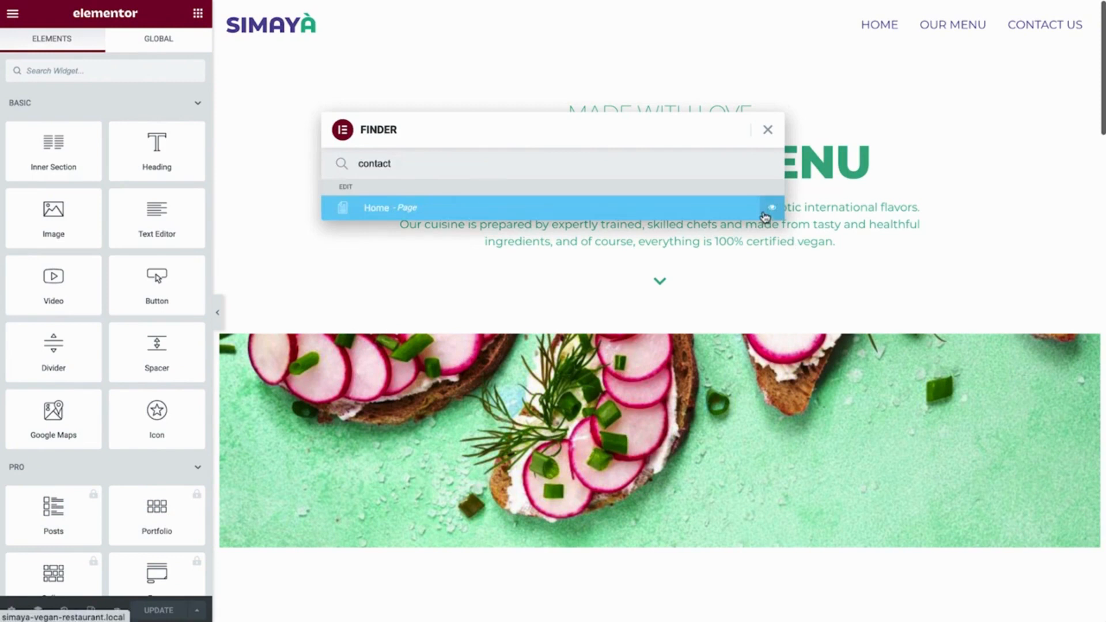
click(769, 130)
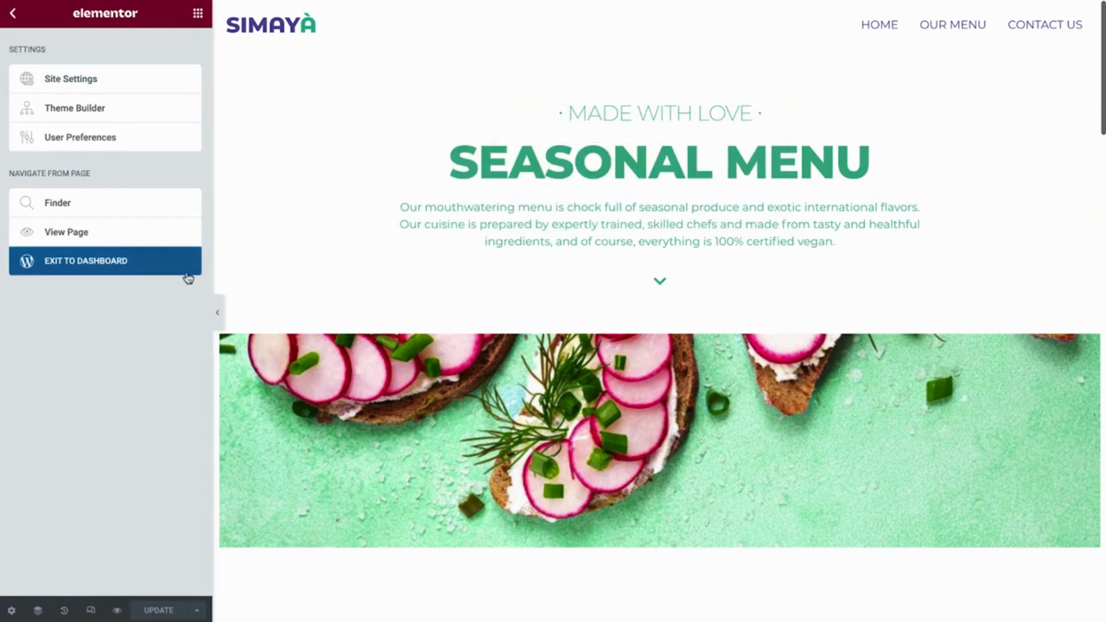
Step: Exit to the WordPress dashboard and open the Contact Us page for editing with Elementor
click(169, 274)
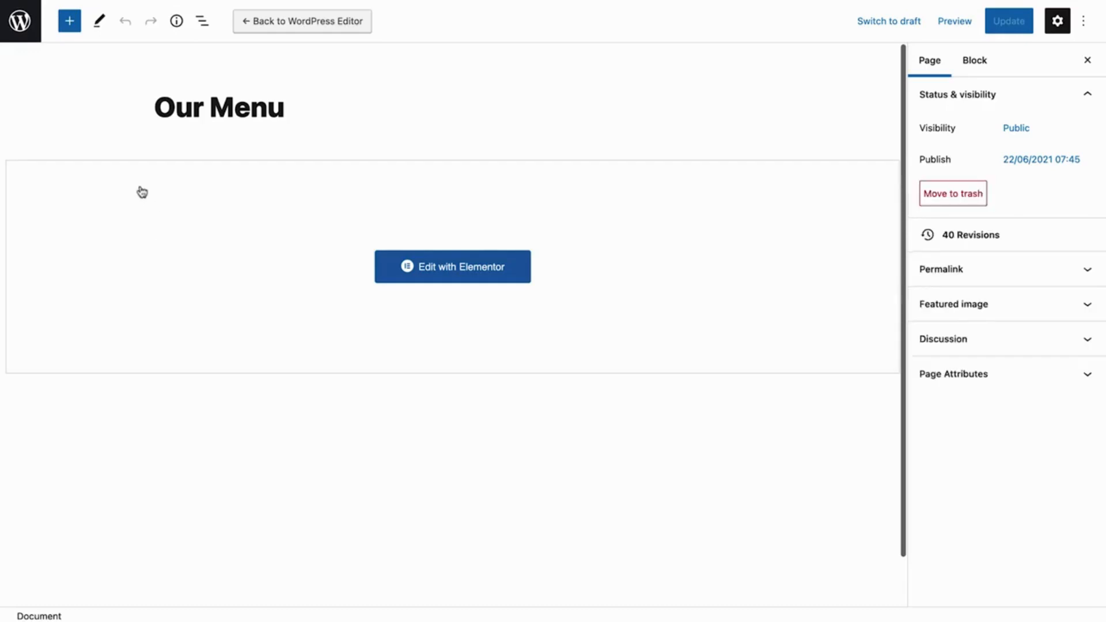
click(29, 32)
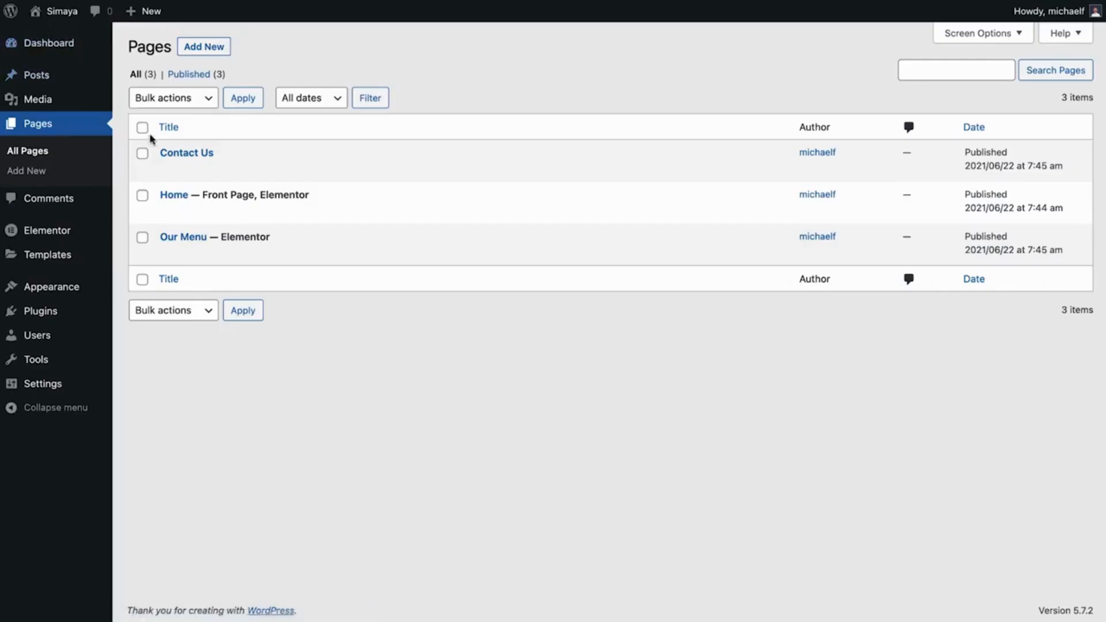
click(169, 171)
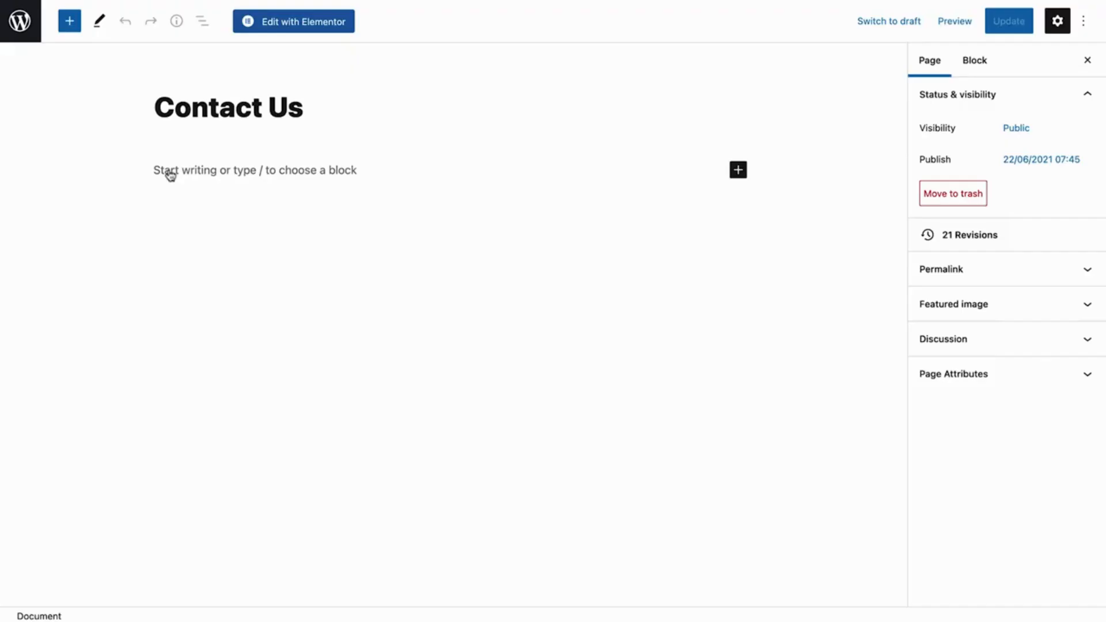
click(314, 29)
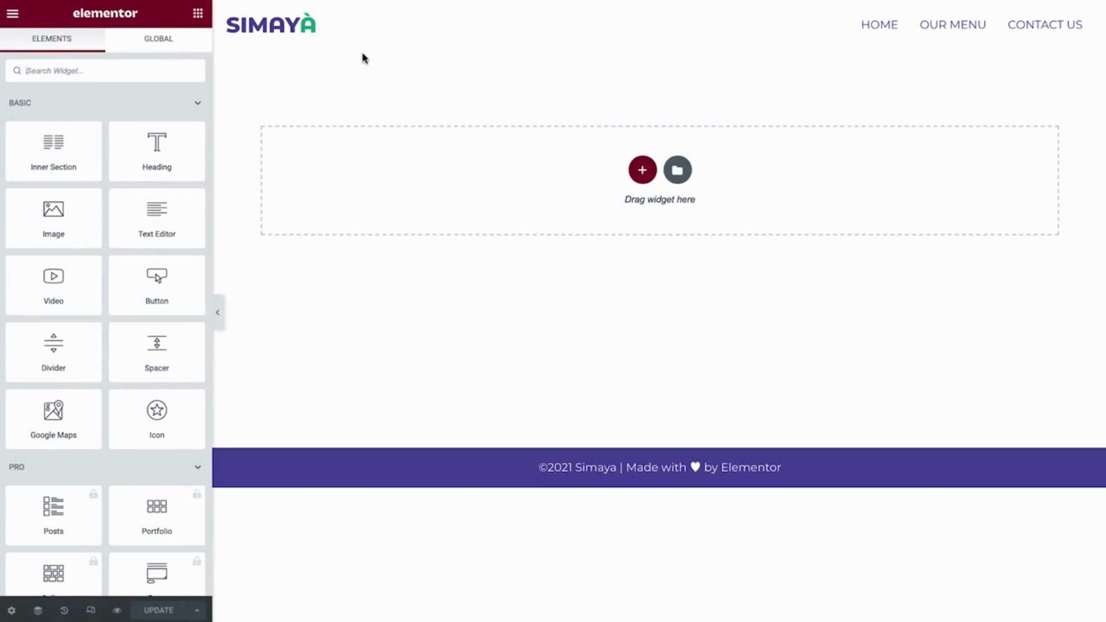
Step: Insert the saved Hero Section template into the empty page, importing its document settings as well
click(678, 170)
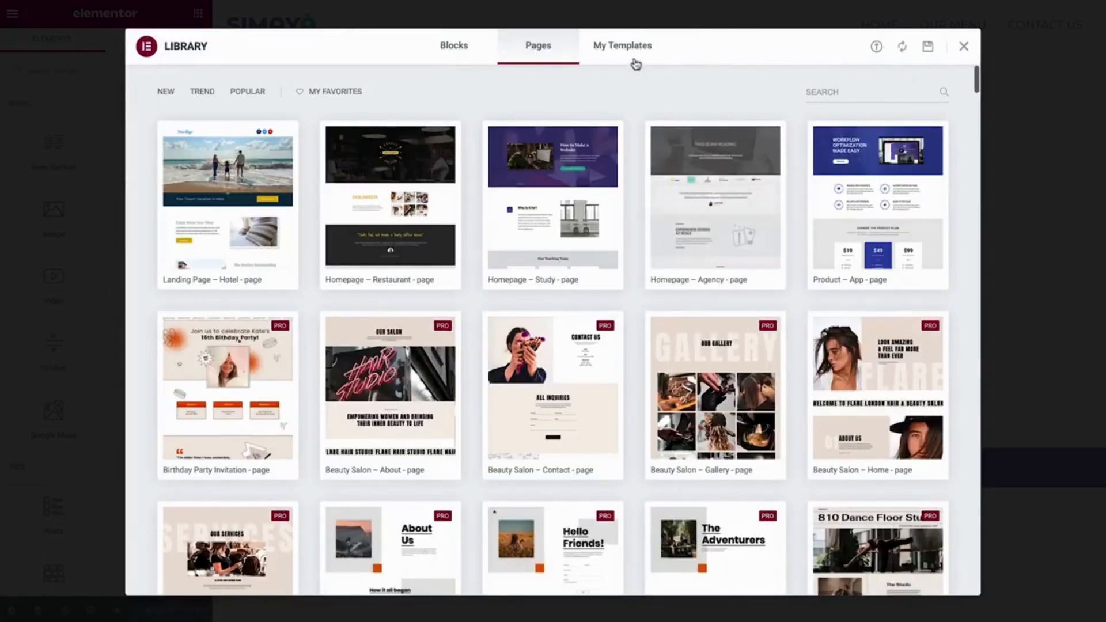
click(636, 49)
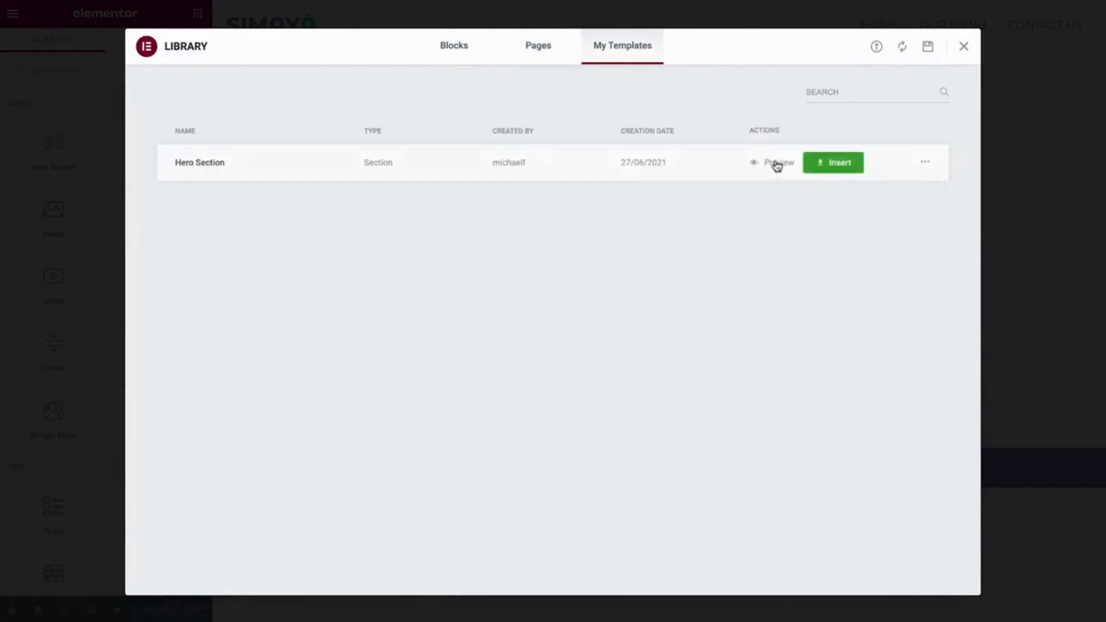
click(828, 168)
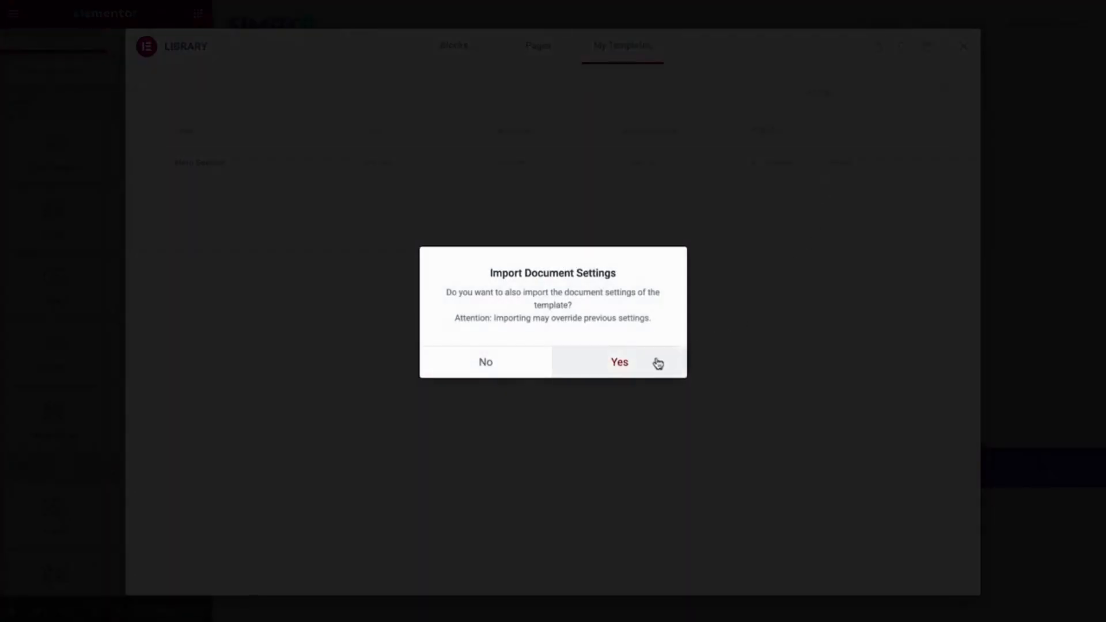
click(657, 363)
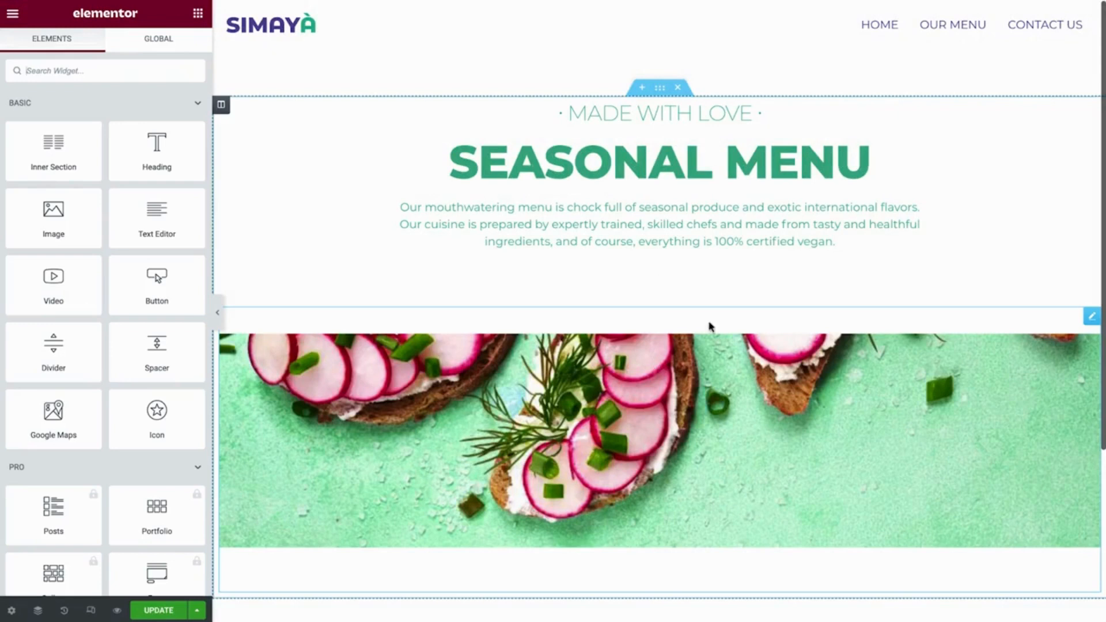
Step: Change the text of the small heading above the main title to "· BEST IN TOWN ·"
click(1092, 111)
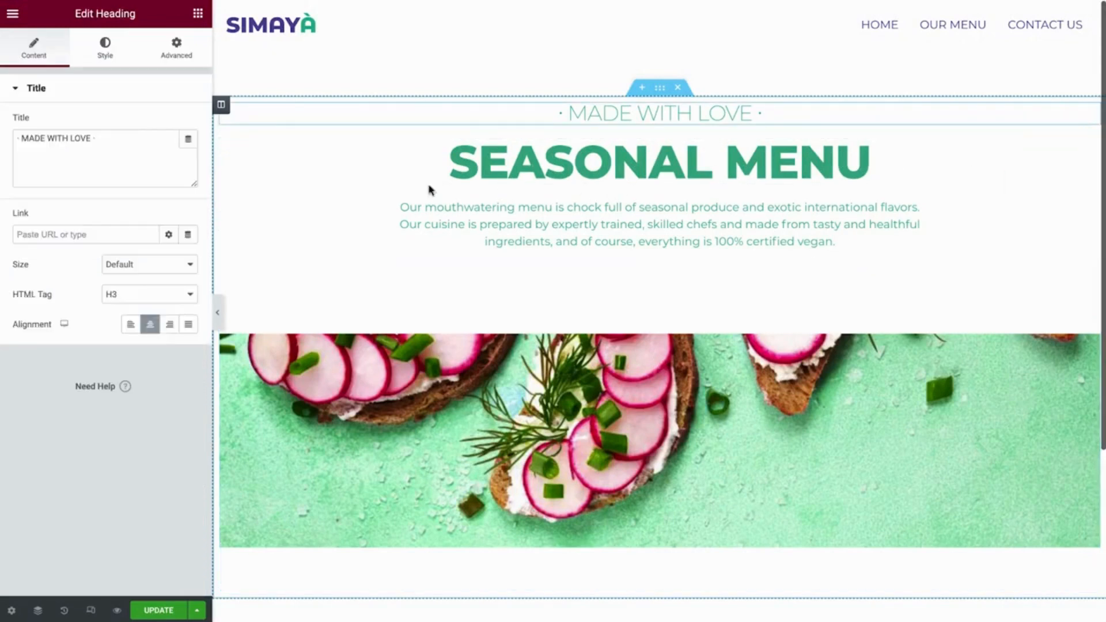
click(143, 153)
key(ctrl+a)
text(· BEST IN TOWN ·)
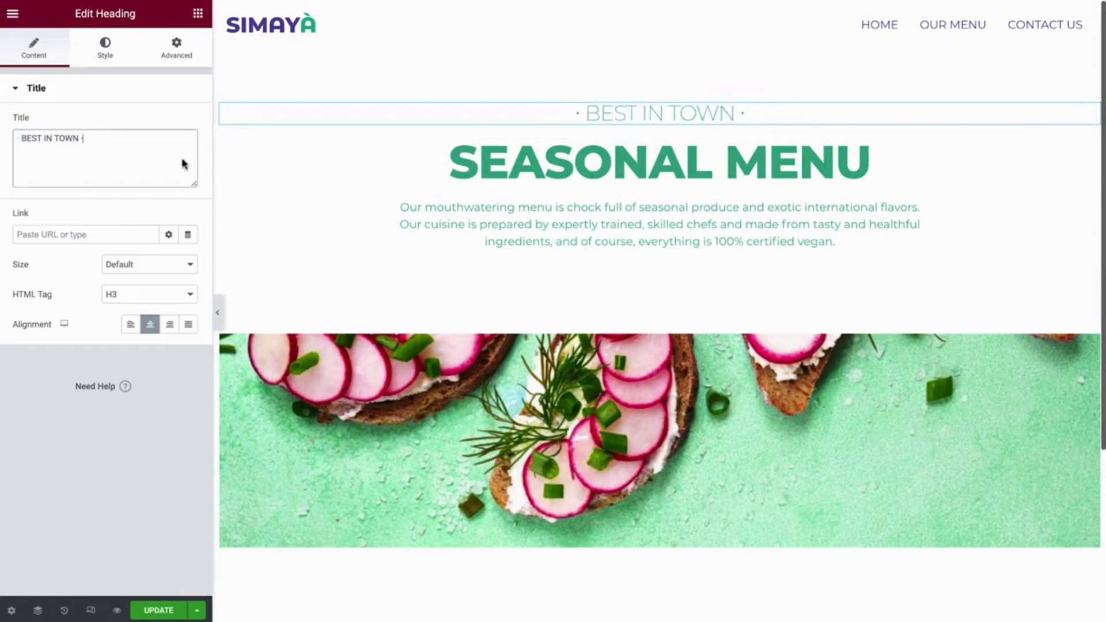
Step: Change the large hero heading's text to "Get In Touch"
click(1091, 148)
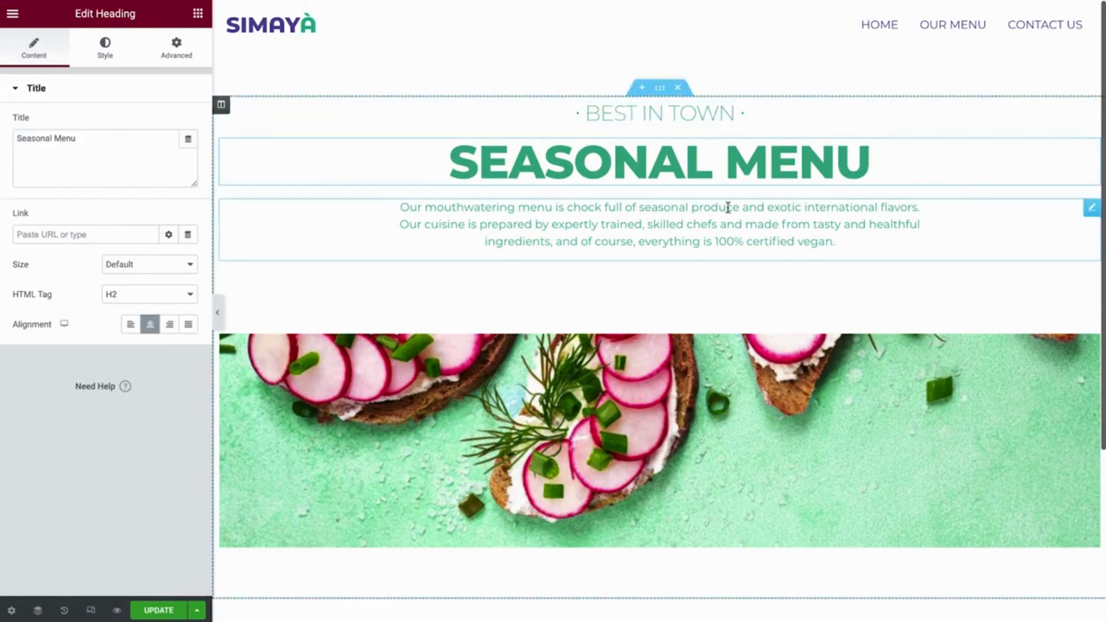
click(158, 173)
key(ctrl+a)
text(Get In Touch)
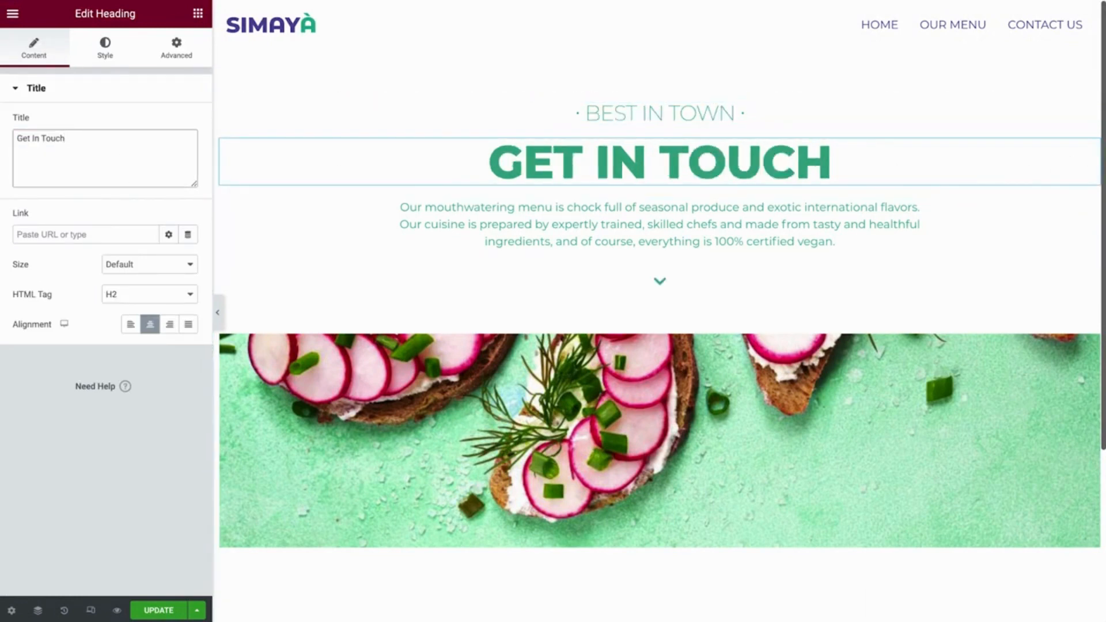
Step: Replace the spacer's background image with rest-staff-1024x702-1.jpg from the media library
click(1091, 317)
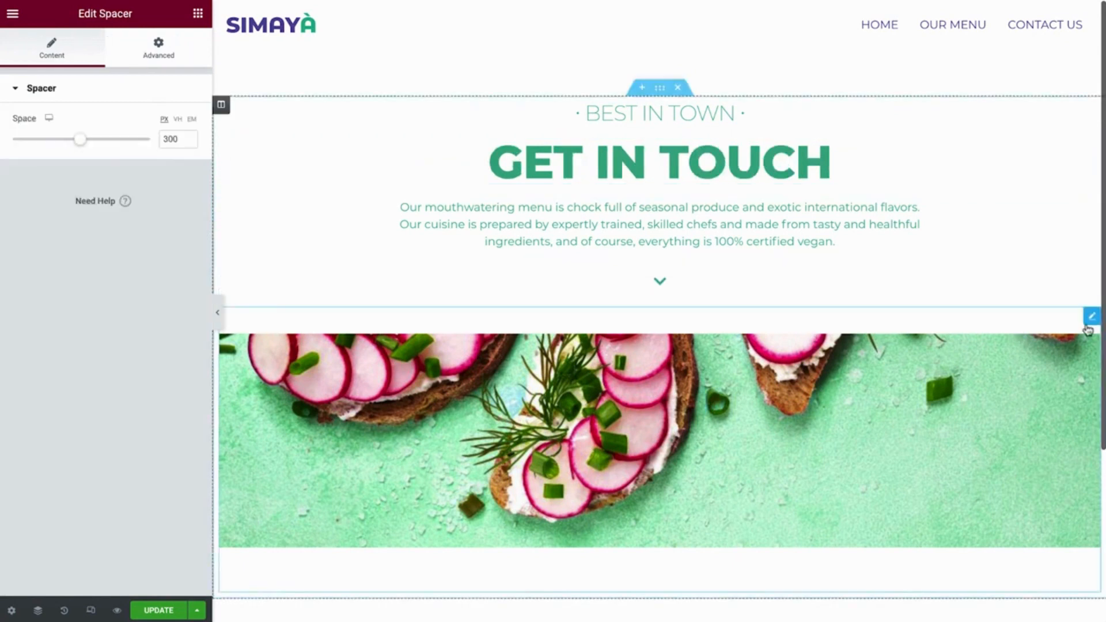
click(195, 60)
click(148, 381)
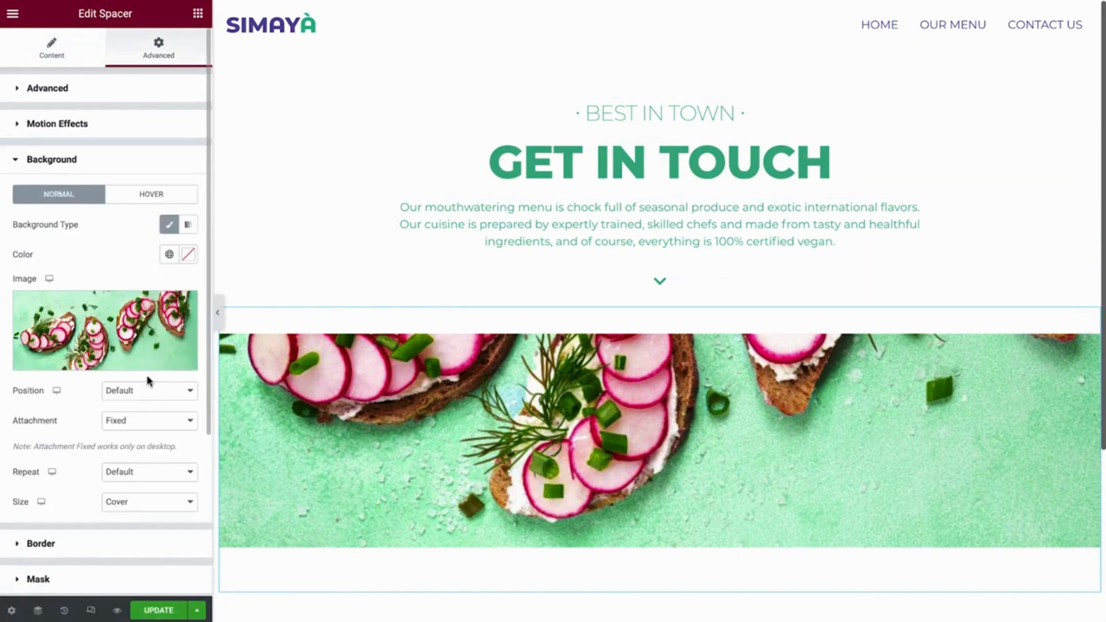
click(148, 339)
click(387, 317)
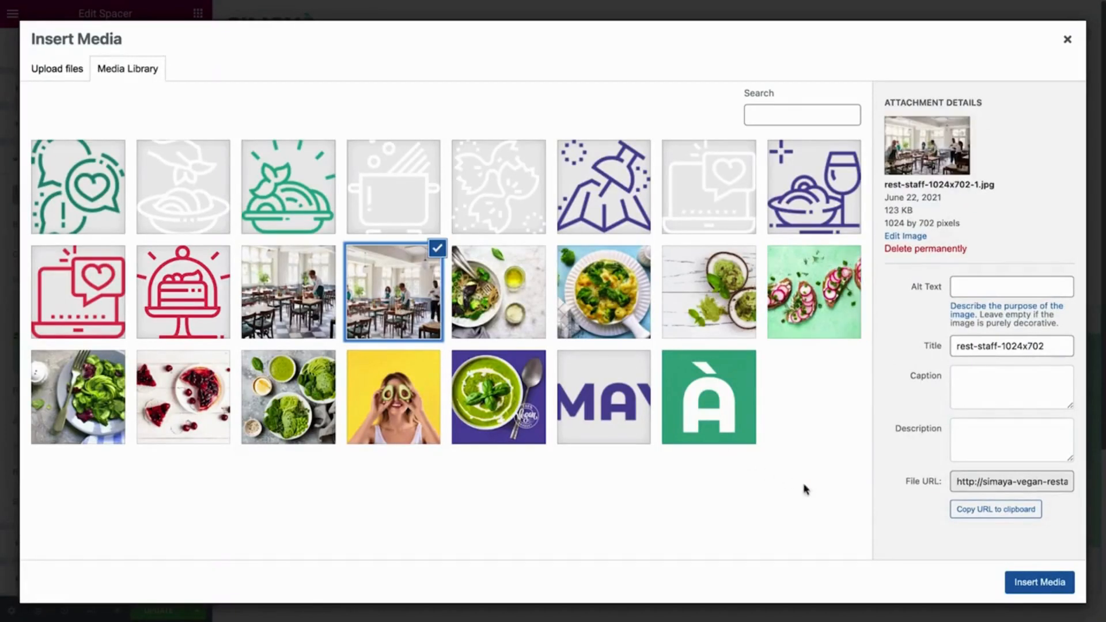
click(1037, 583)
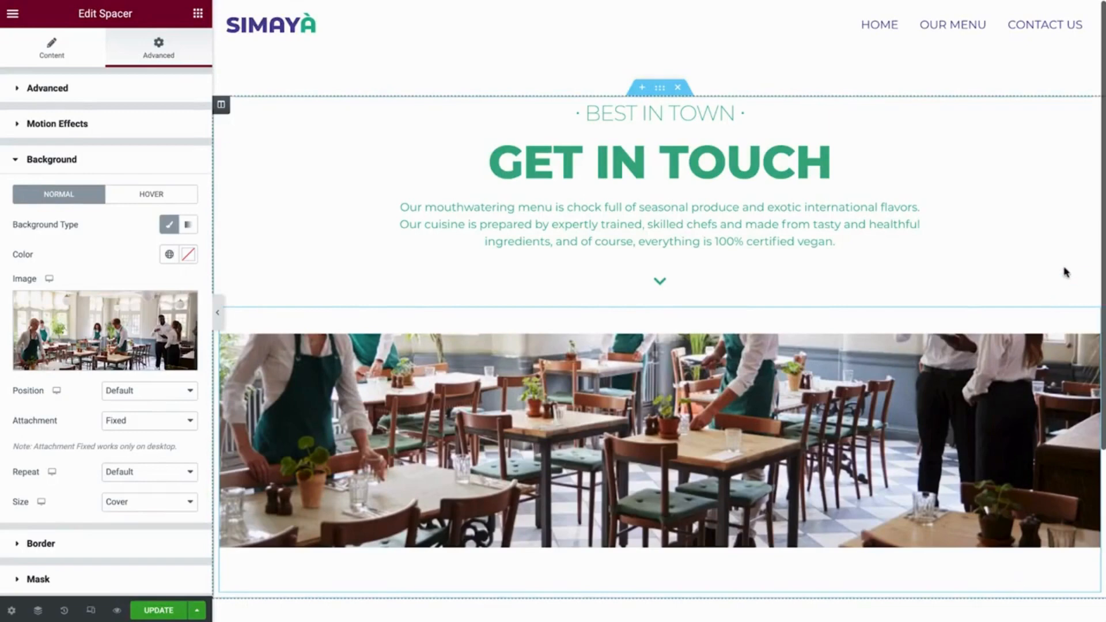
Step: Delete the text editor paragraph and the arrow icon below the "Get In Touch" heading
right_click(1078, 218)
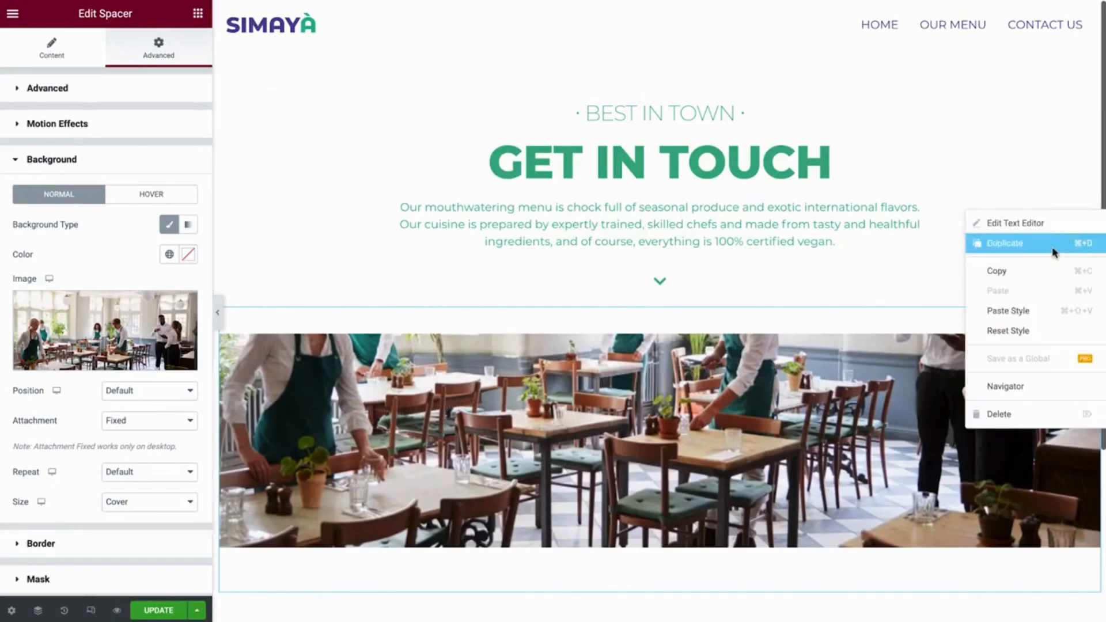
click(1035, 414)
right_click(1060, 213)
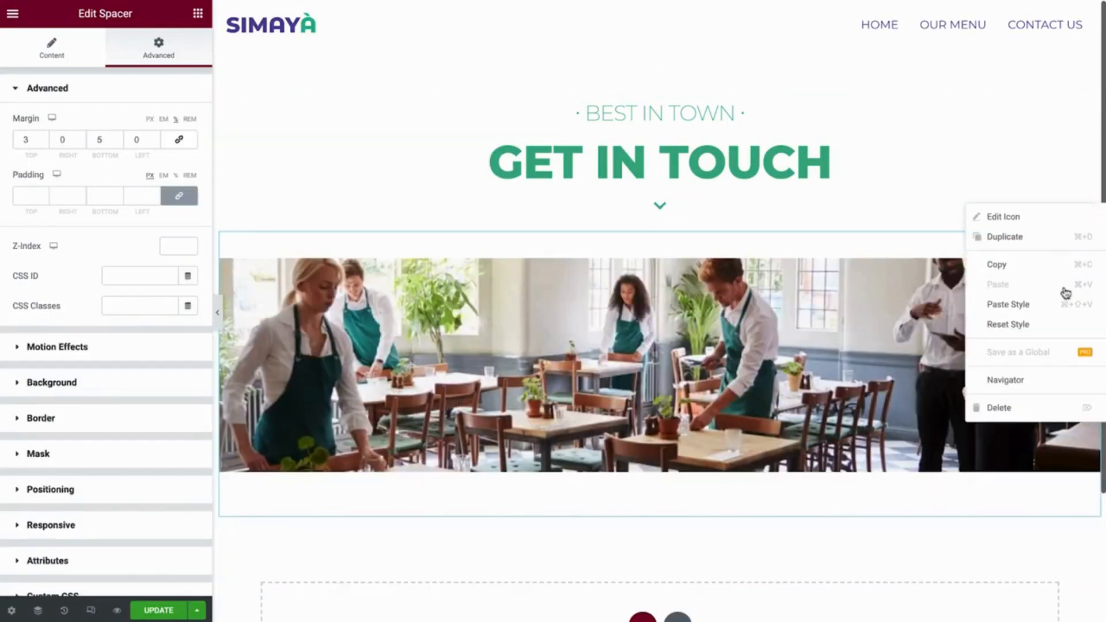
click(1059, 407)
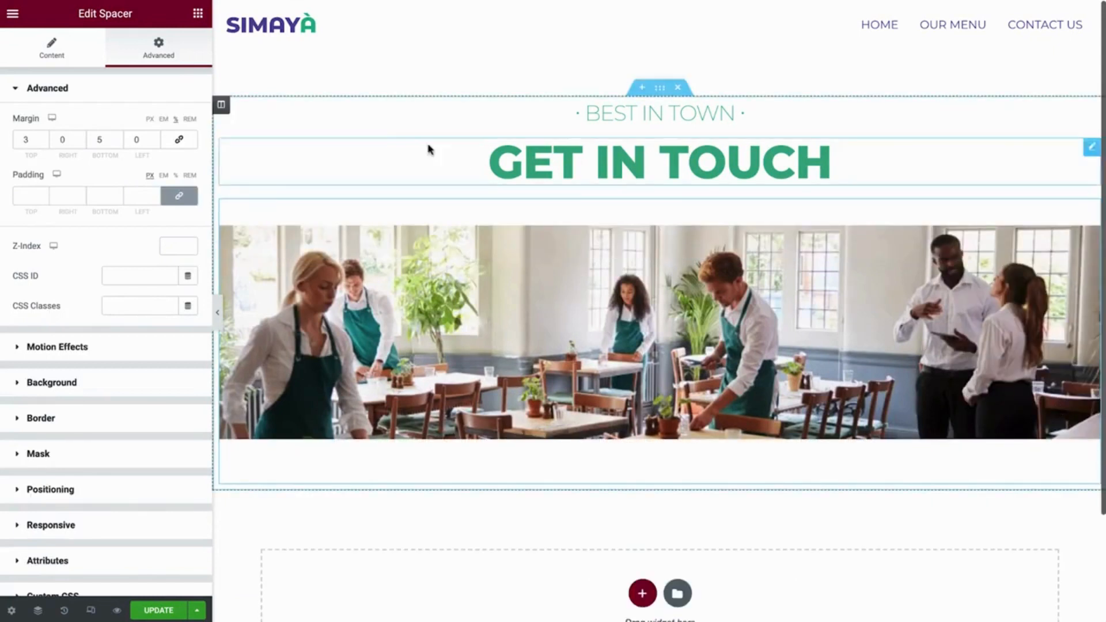
Step: Add an inner section below the restaurant photo spacer and give it a third column
click(198, 13)
drag(70, 143, 340, 412)
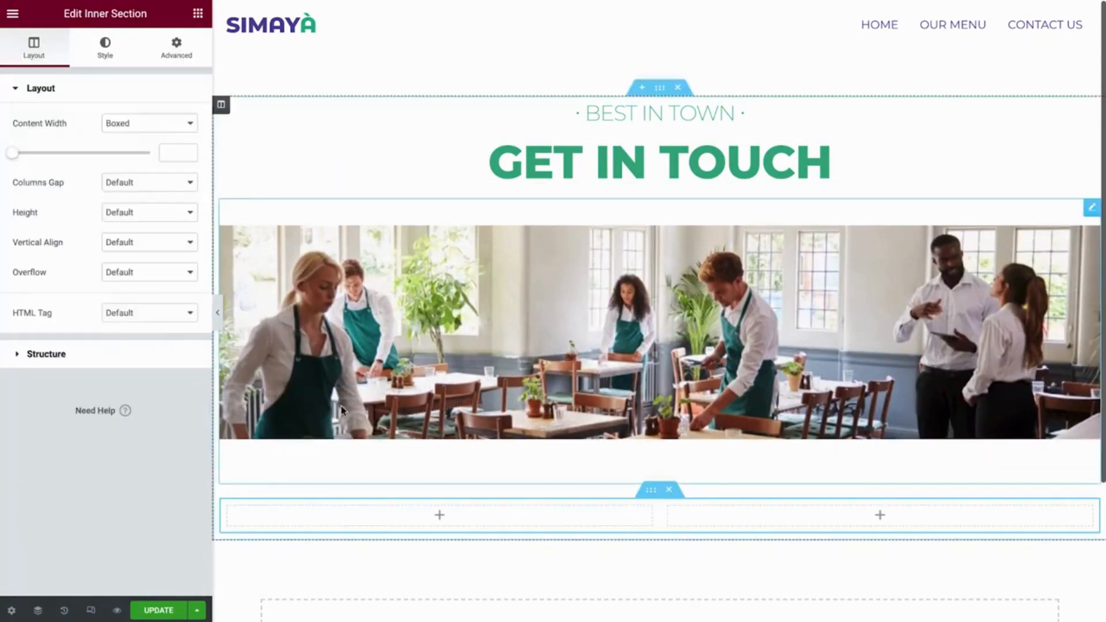
right_click(233, 513)
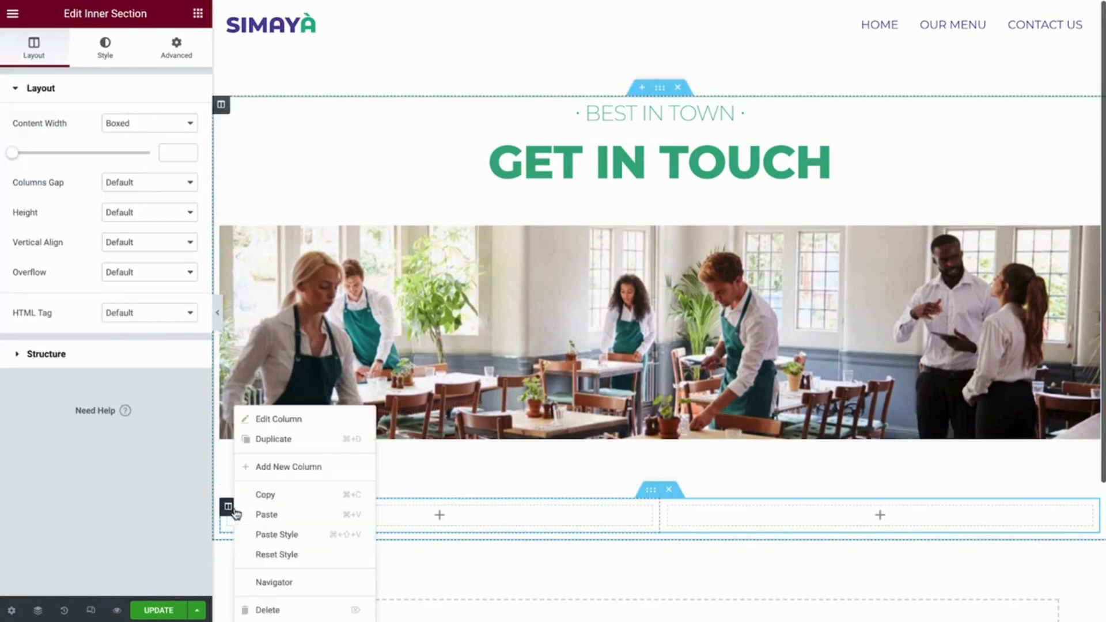
click(284, 467)
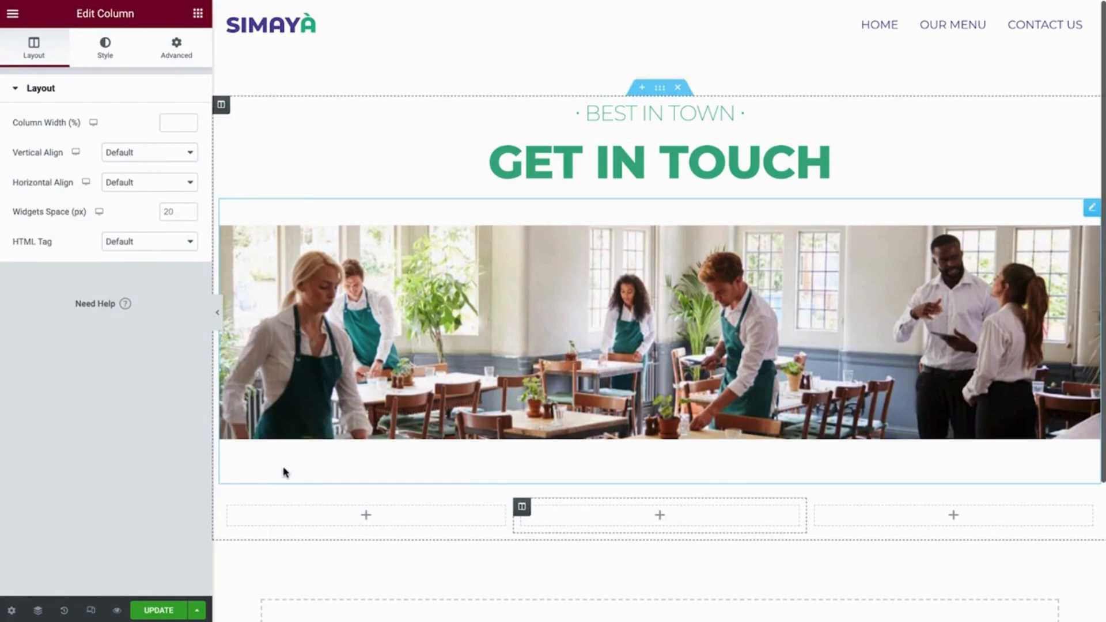
Step: Add an Image Box widget to the first column of the new inner section
scroll(284, 473, down, 3)
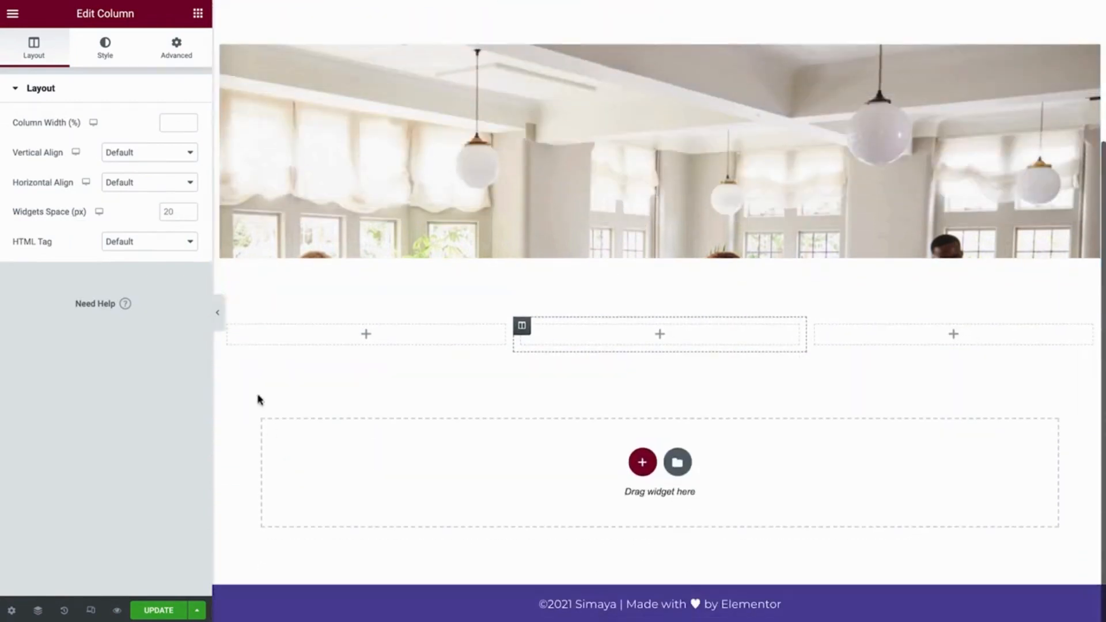
click(199, 16)
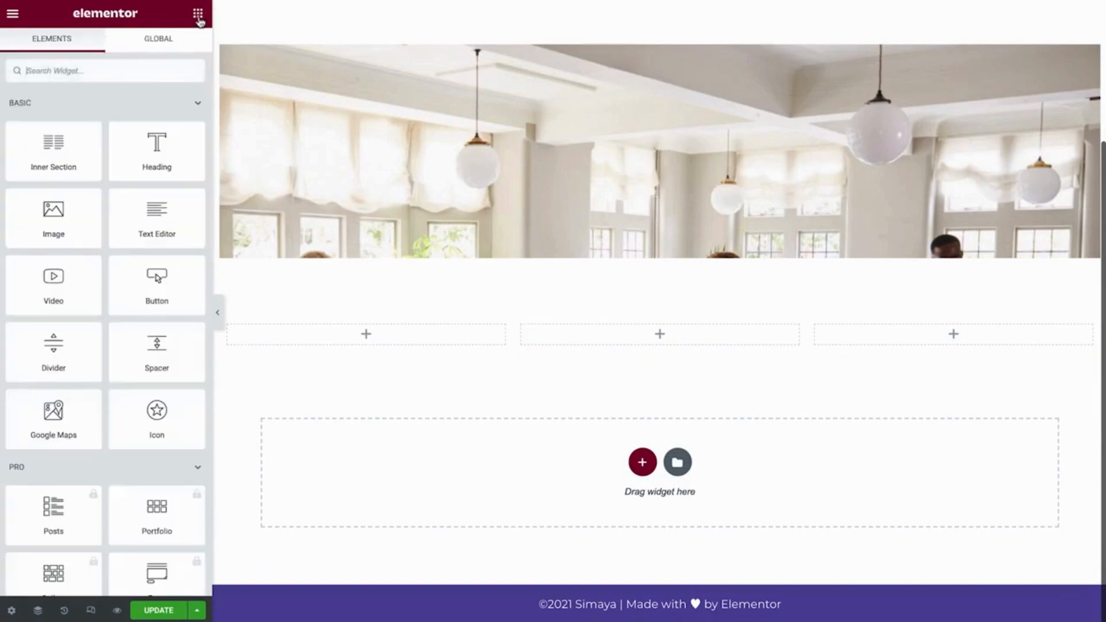
text(image box)
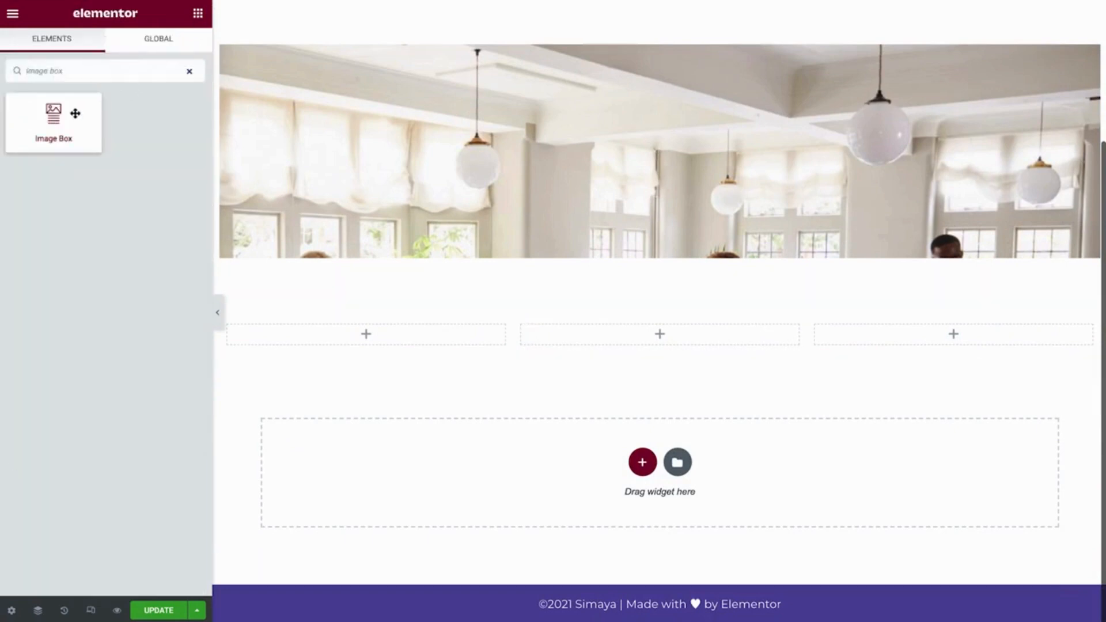
drag(74, 114, 335, 340)
Step: Set the image box's image to icon-chat-bubbles.png from the media library and its title to "Phone"
scroll(335, 340, down, 4)
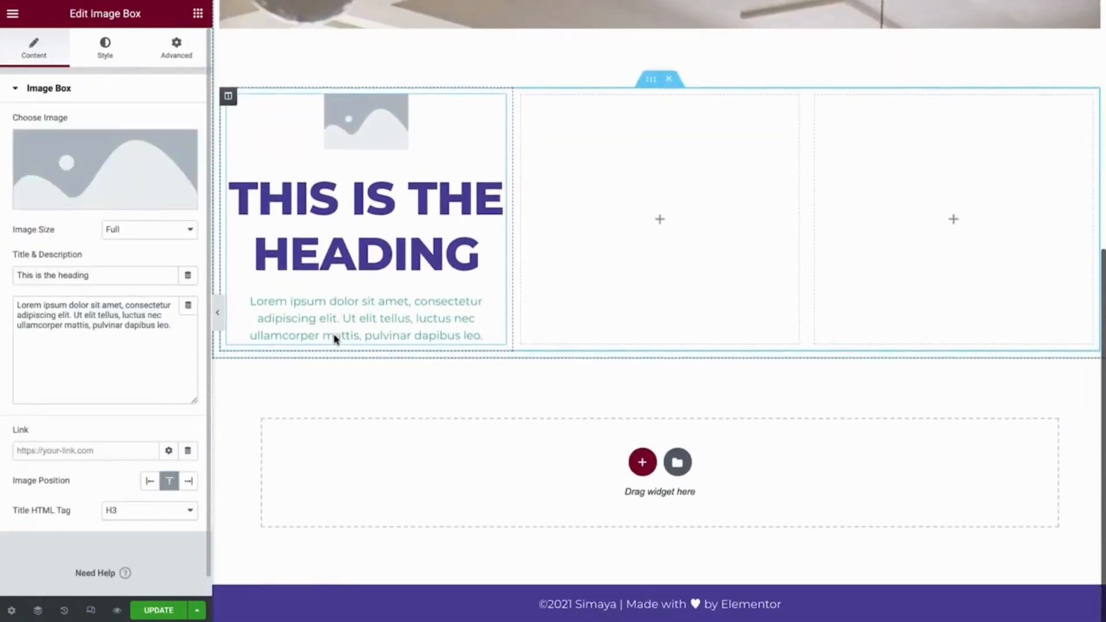
click(151, 169)
click(108, 180)
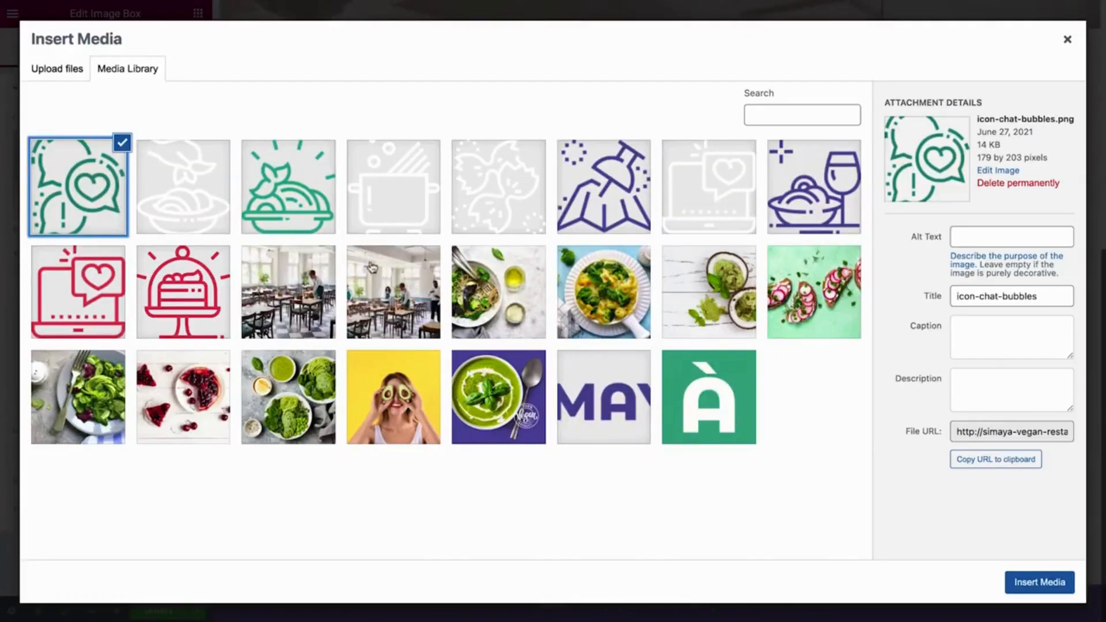
click(1018, 583)
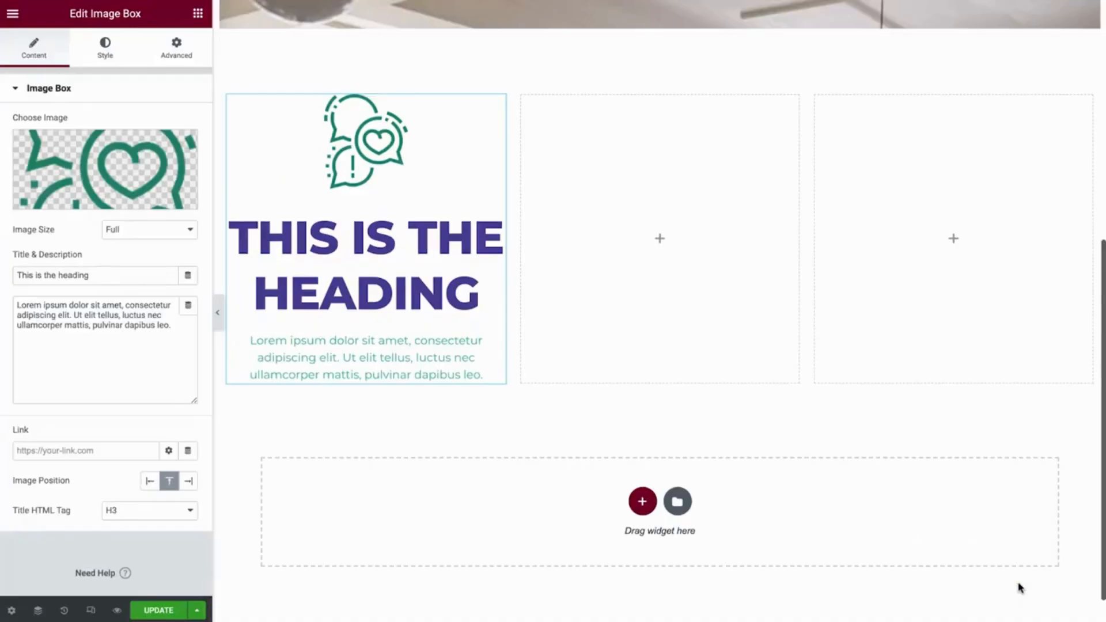
triple_click(126, 278)
text(Phone)
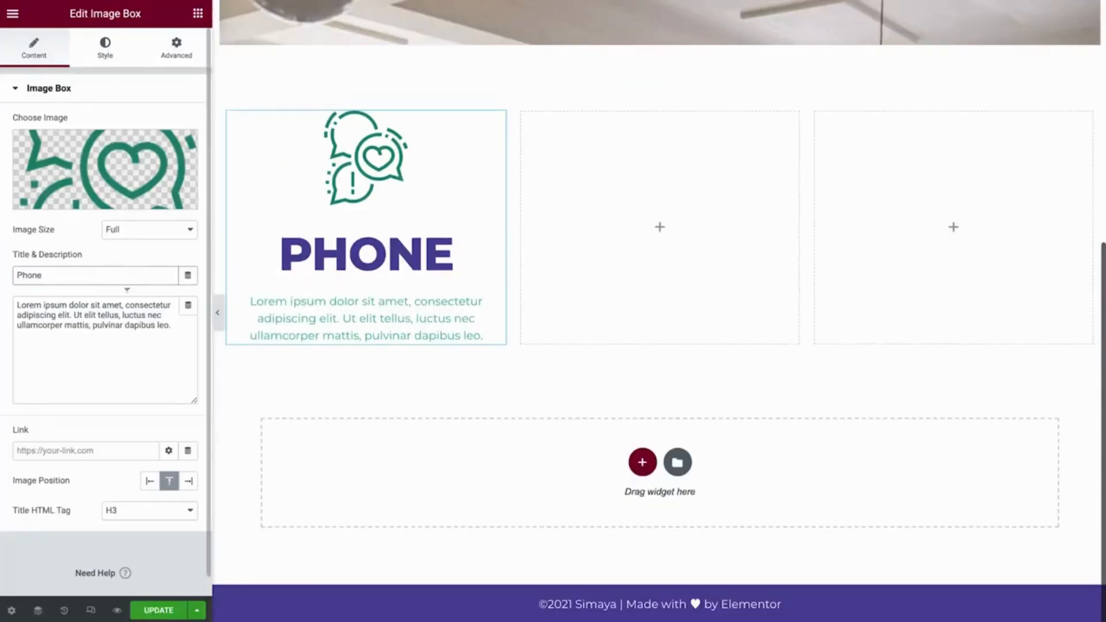
Step: Replace the Phone image box's description with the contact phone number and set its image width to 20%
triple_click(180, 329)
text(+ 01 234 567 89)
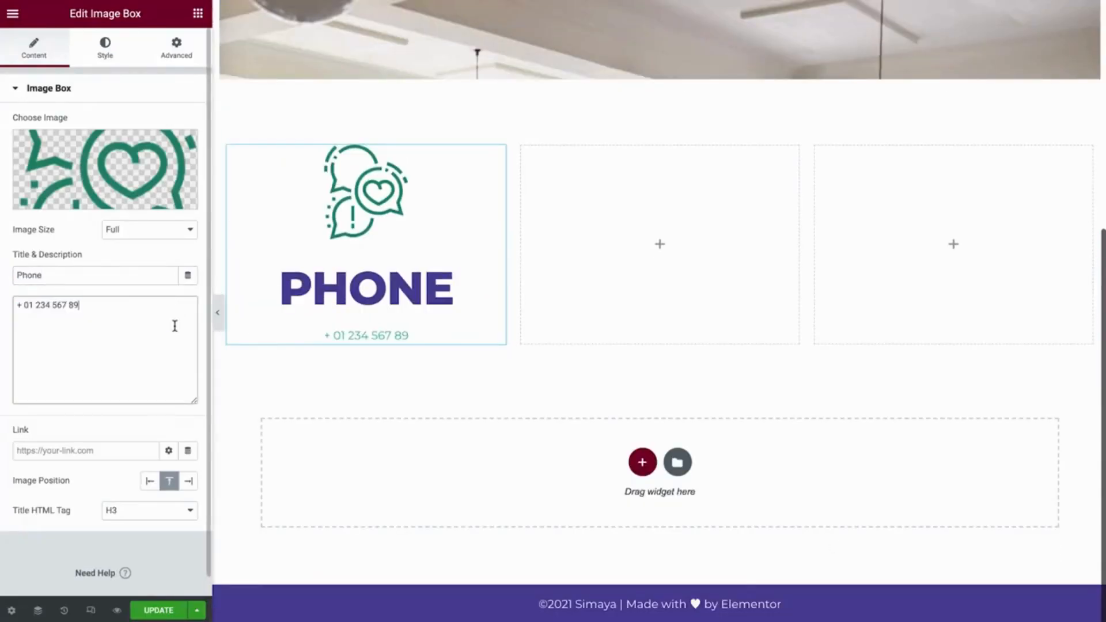
click(105, 51)
double_click(169, 184)
text(20)
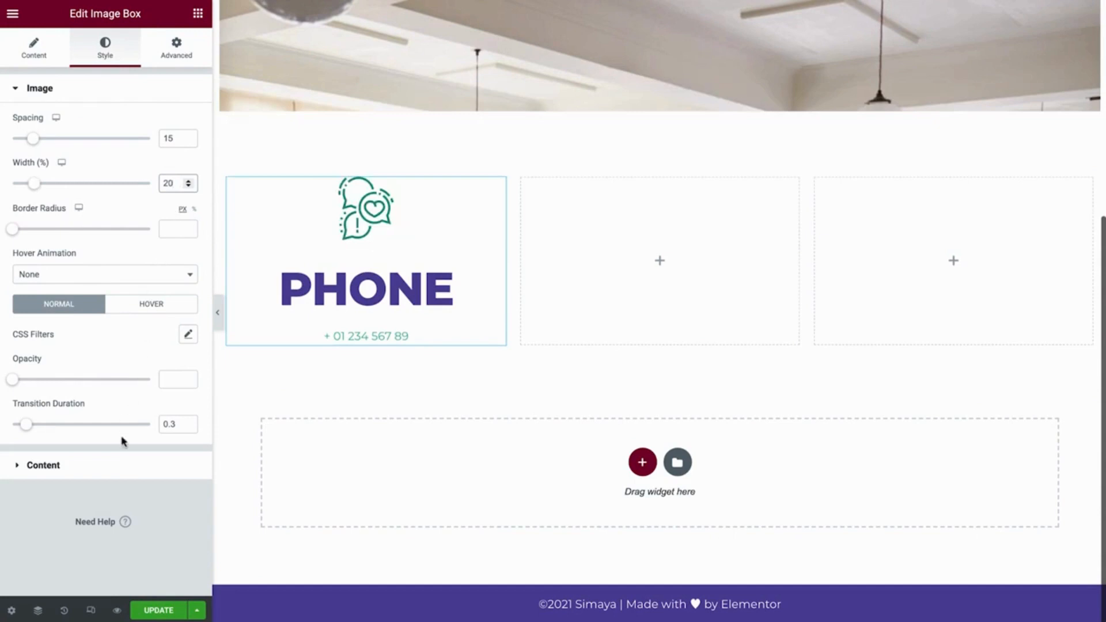
Step: Style the Phone image box's title with the global color Basil and the Button Text global font
click(123, 467)
click(168, 296)
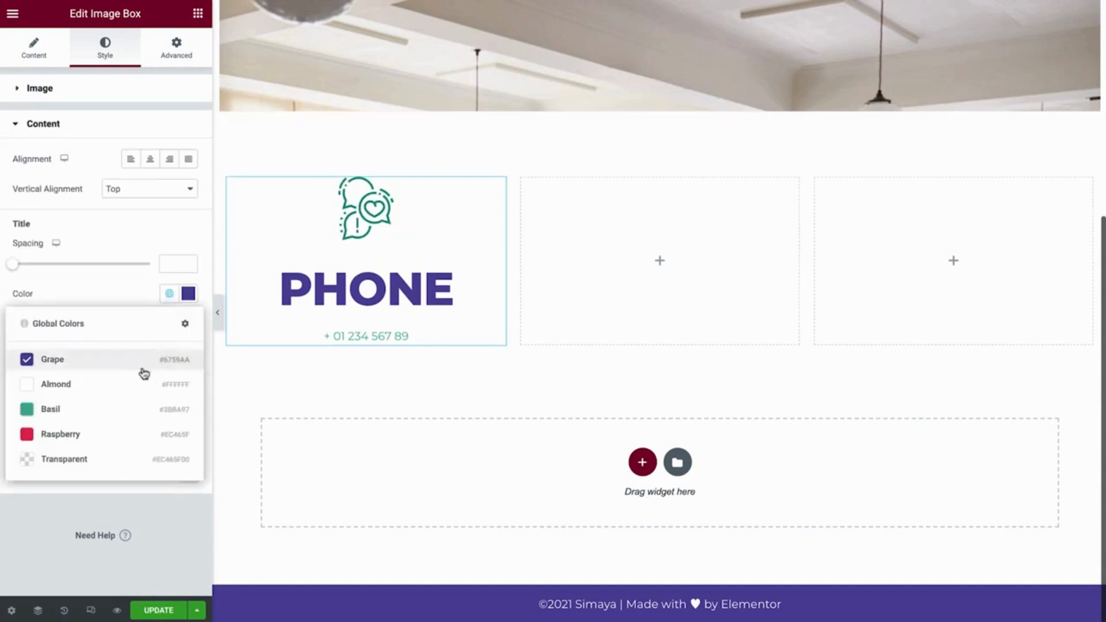
click(136, 410)
click(169, 327)
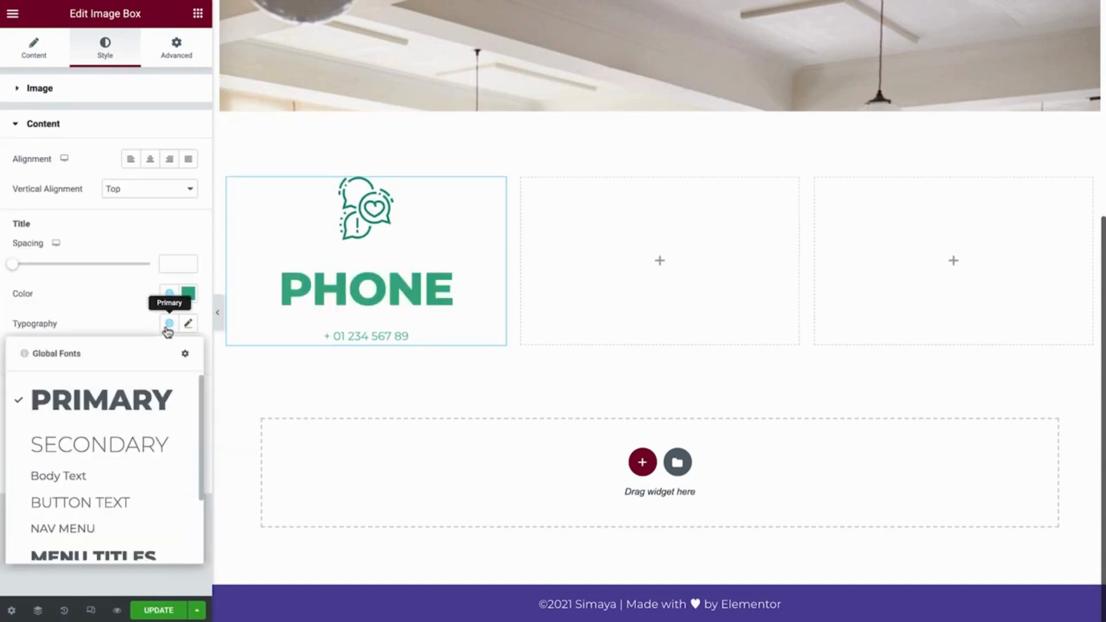
click(137, 505)
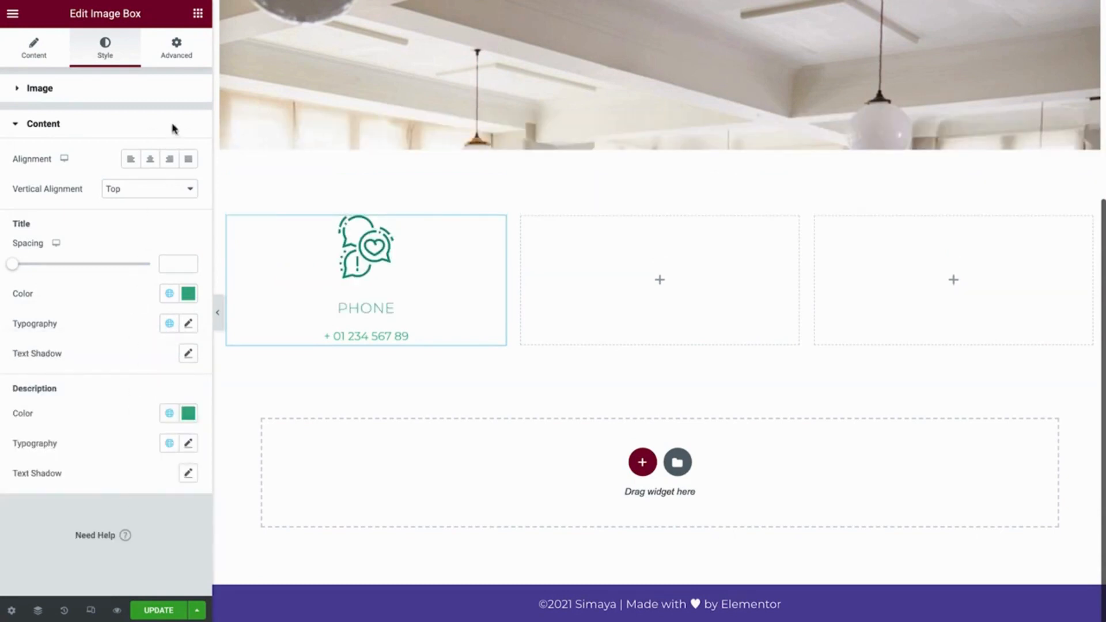
Step: Set the Phone image box's padding in percent to 10 top, 20 right, 10 bottom and 20 left, unlinked
click(179, 56)
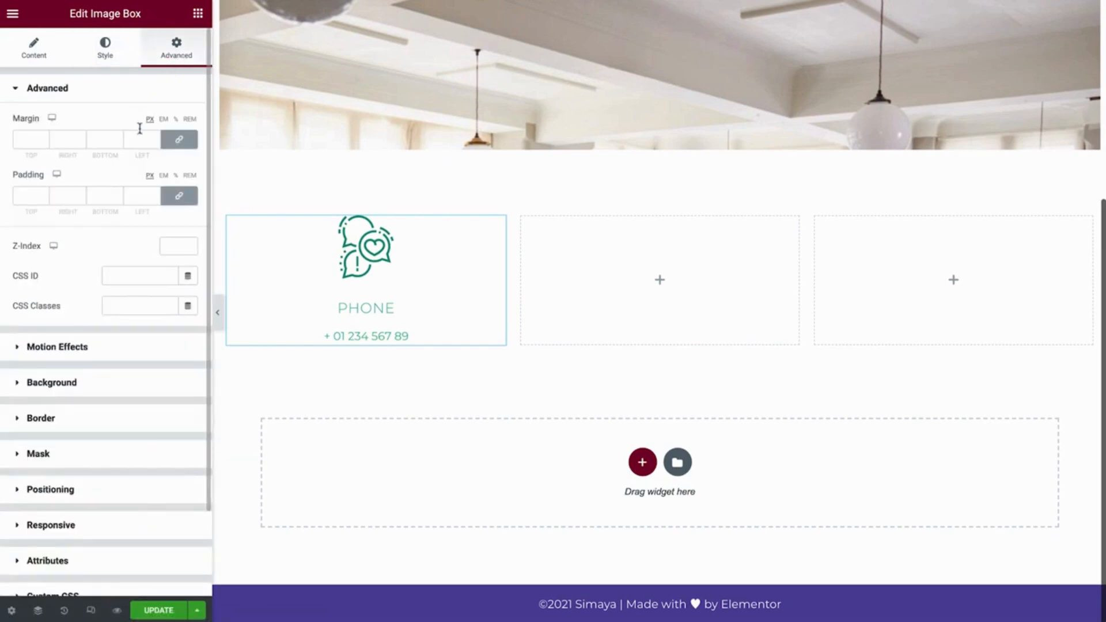
click(179, 196)
click(176, 176)
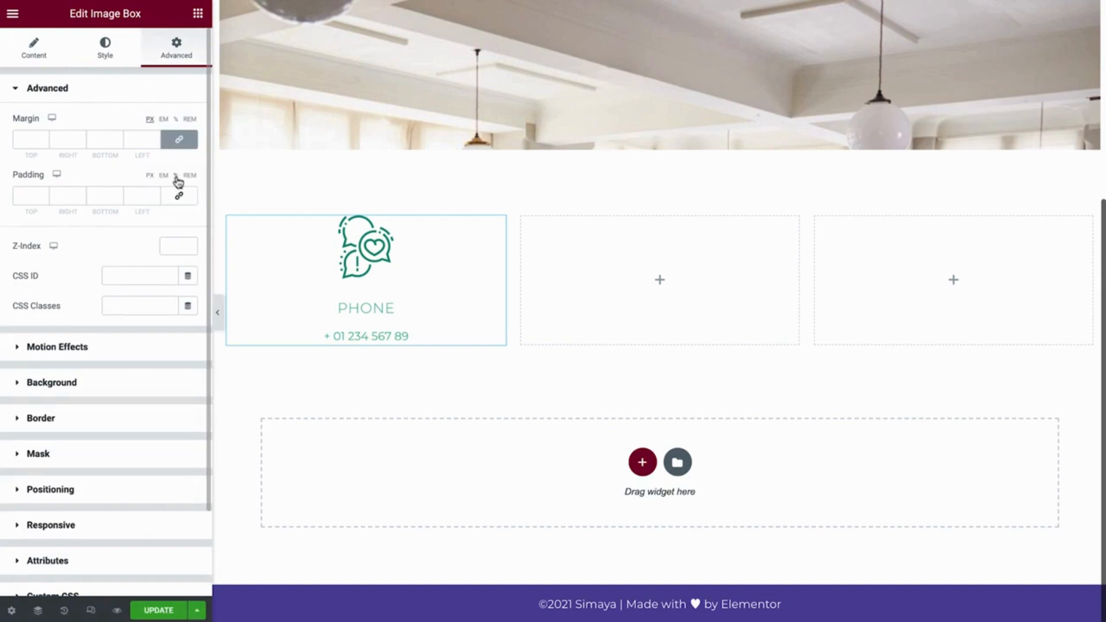
click(44, 196)
text(10)
key(Tab)
text(20)
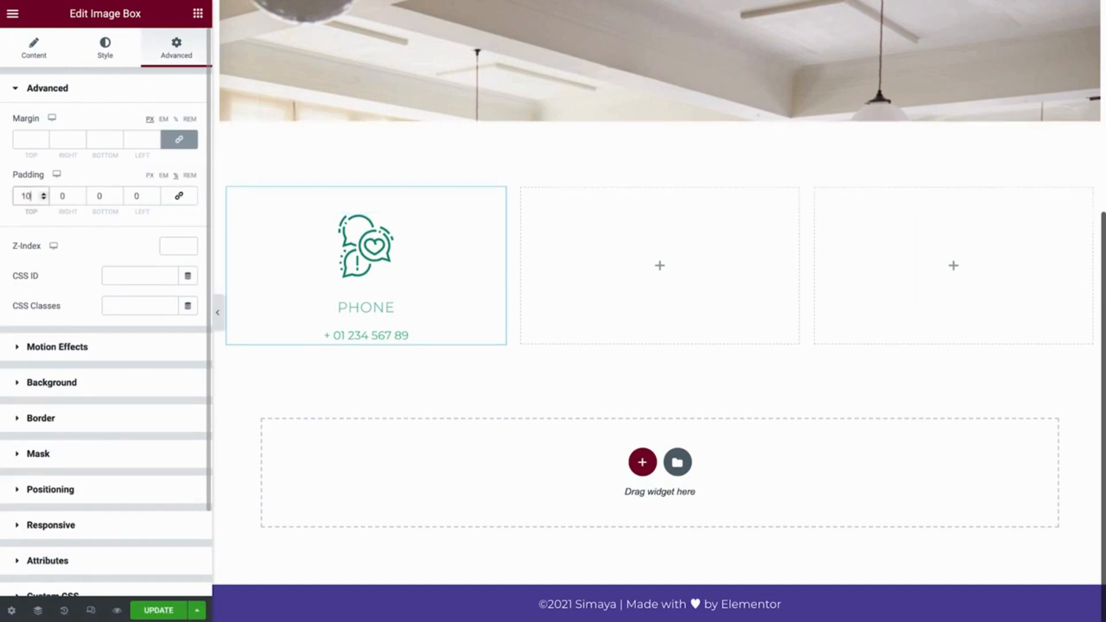
key(Tab)
text(10)
key(Tab)
text(20)
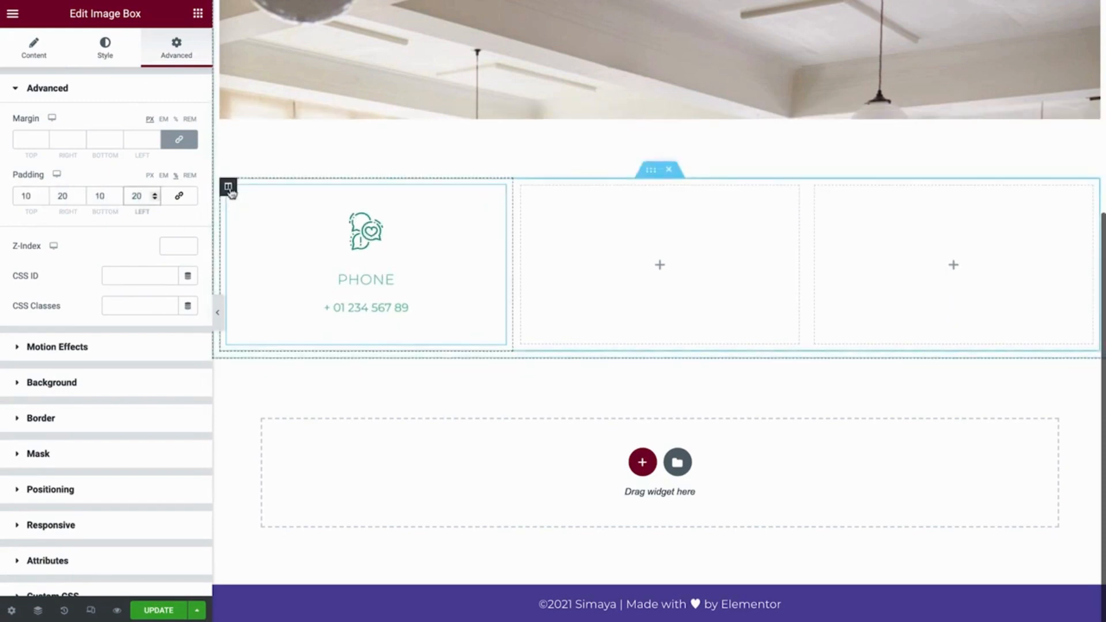
Step: Duplicate the Phone column of the inner section twice
right_click(228, 187)
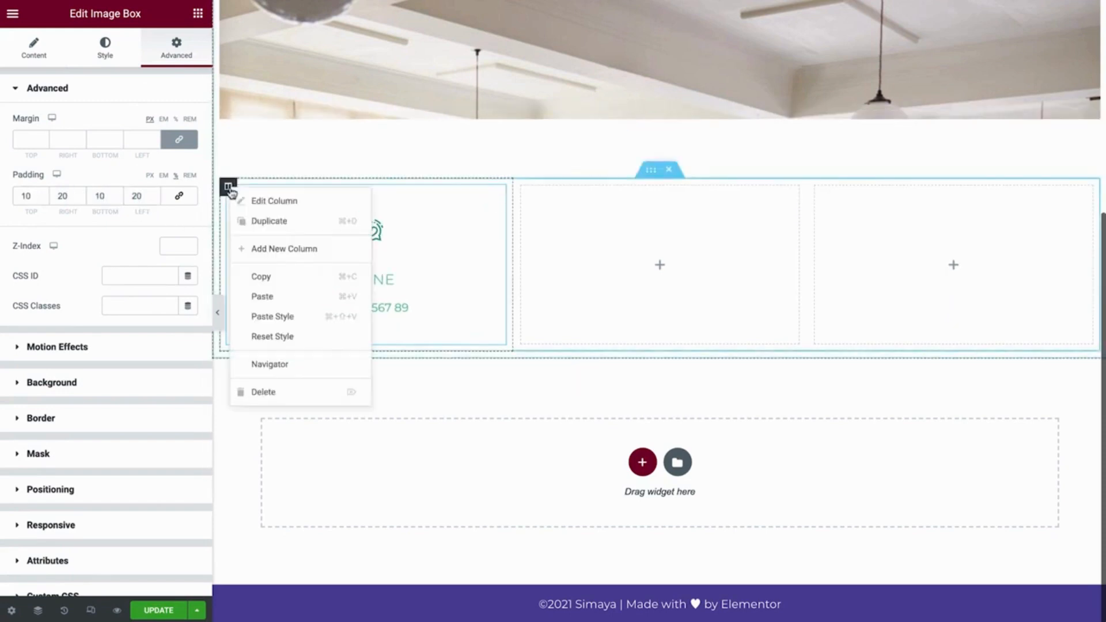
click(309, 222)
right_click(449, 211)
click(494, 241)
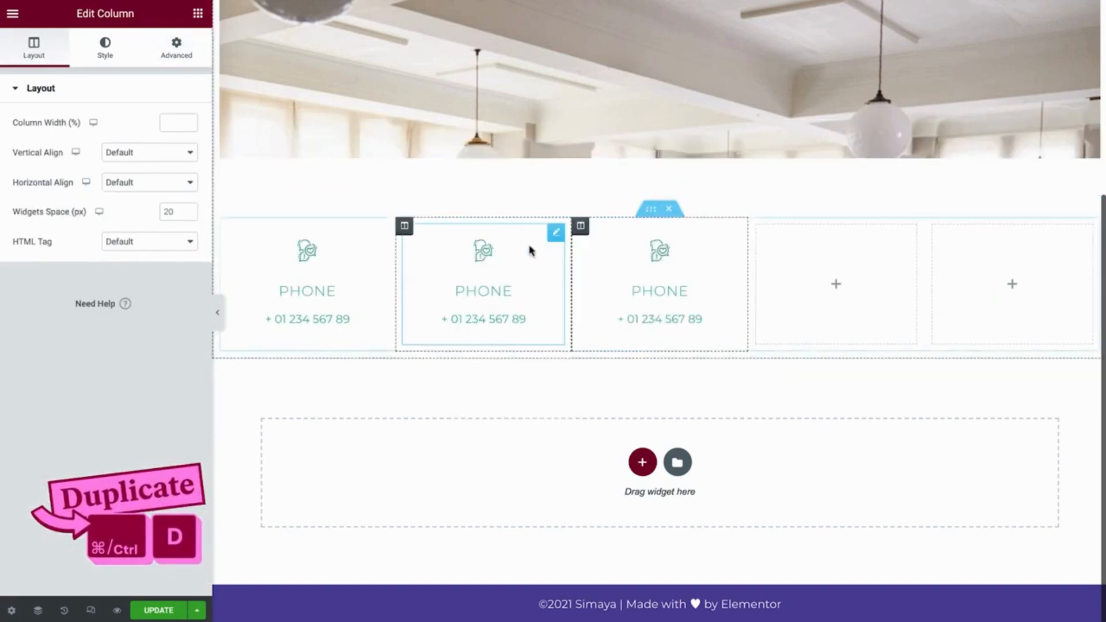
Step: Delete the two empty columns from the inner section
right_click(757, 228)
click(835, 432)
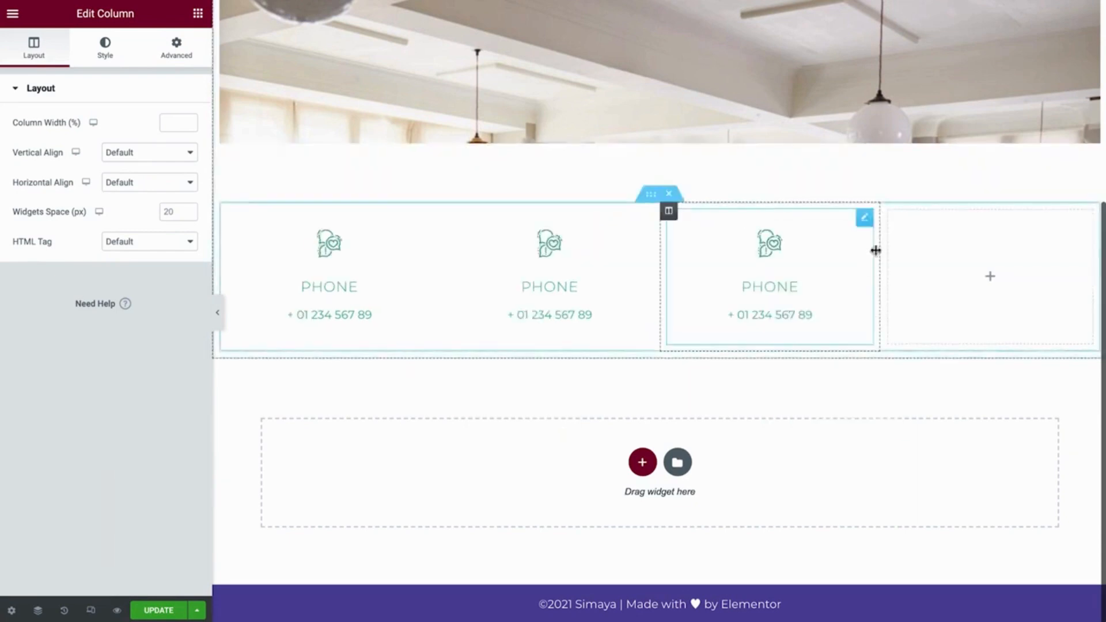
right_click(889, 212)
click(966, 419)
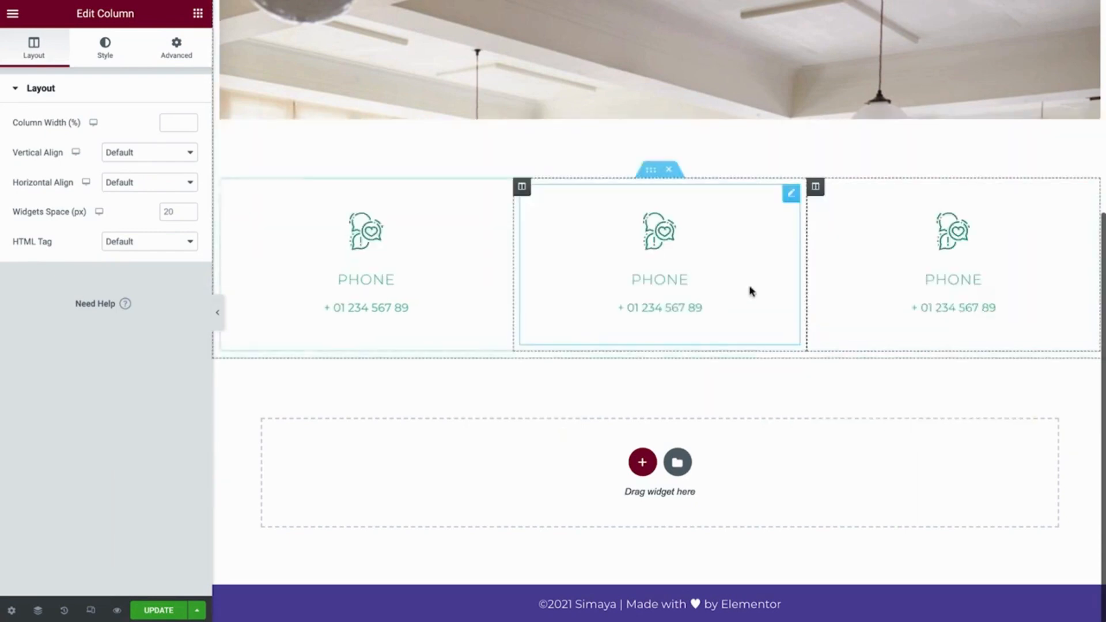
Step: Change the middle image box's image to the red laptop icon, its title to "E-Mail" and its description to the contact e-mail address
click(650, 247)
click(105, 170)
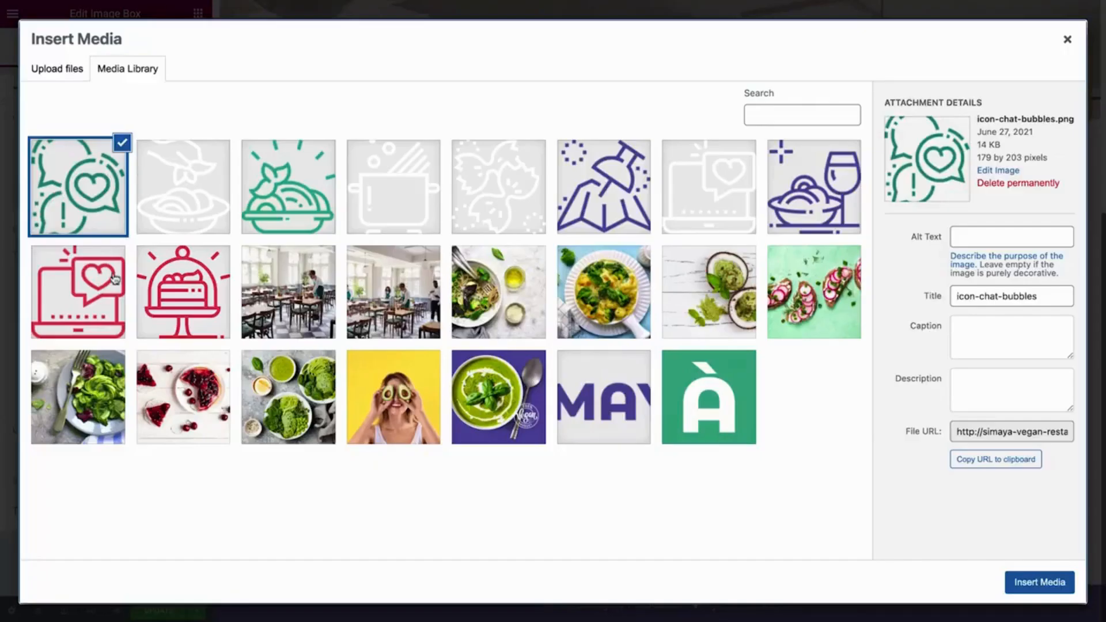
click(78, 291)
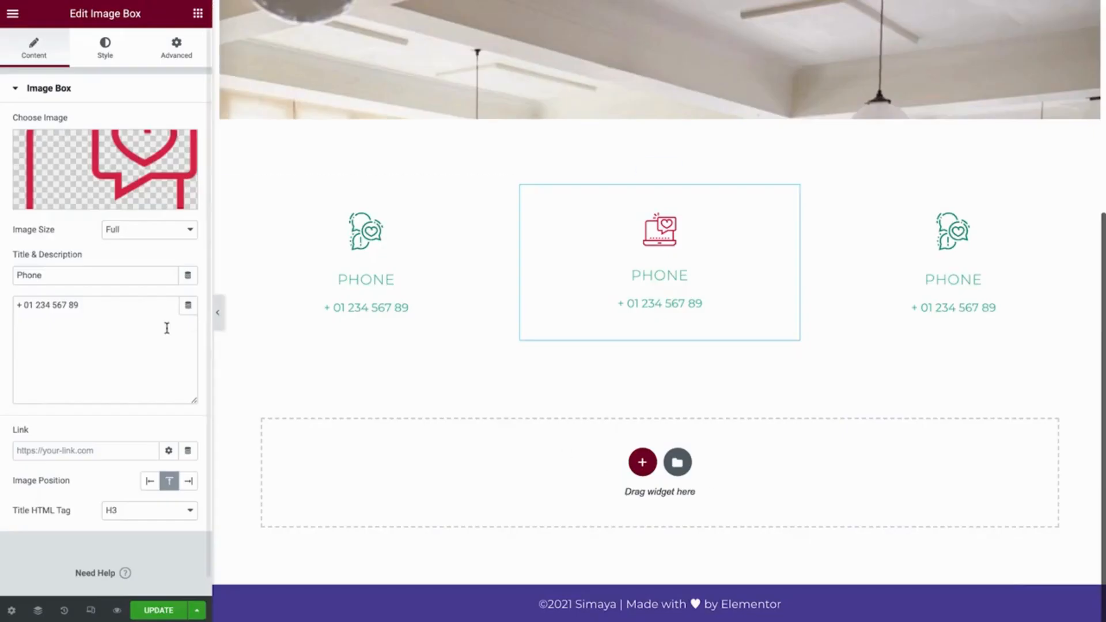
double_click(44, 275)
text(E-Mail)
key(Tab)
key(ctrl+v)
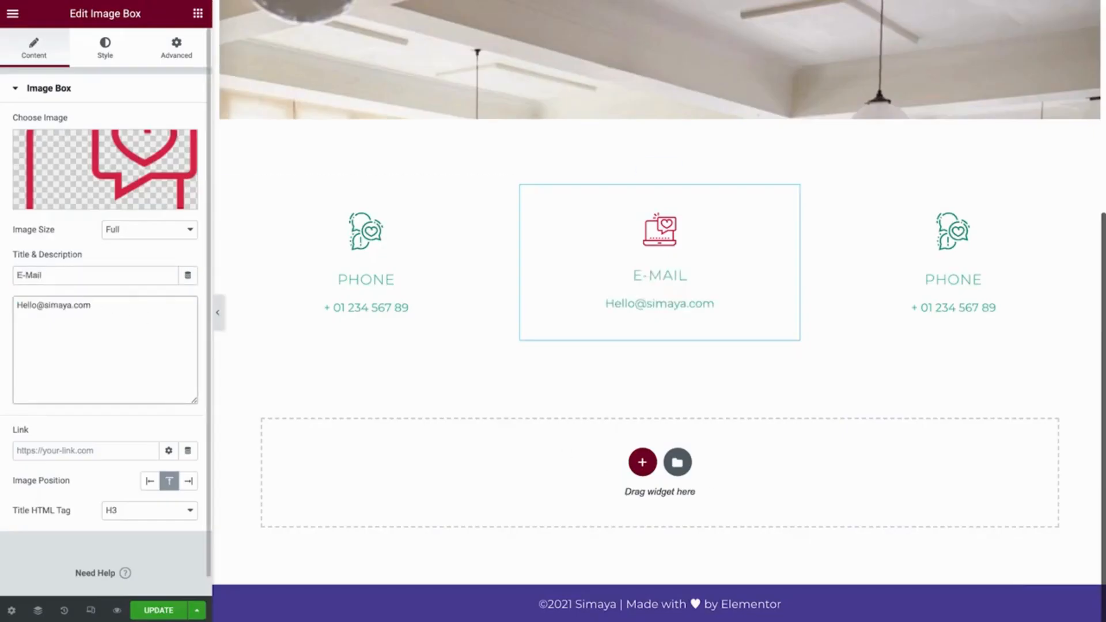
Step: Set the E-Mail image box's title and description colors to the global color Raspberry
click(105, 48)
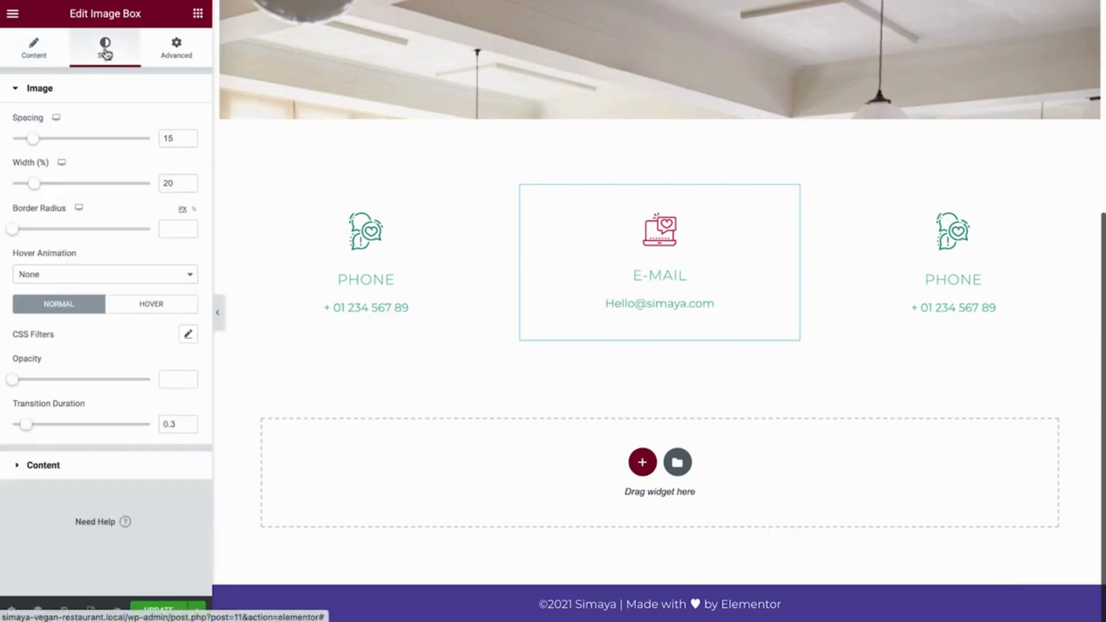
click(114, 456)
click(169, 294)
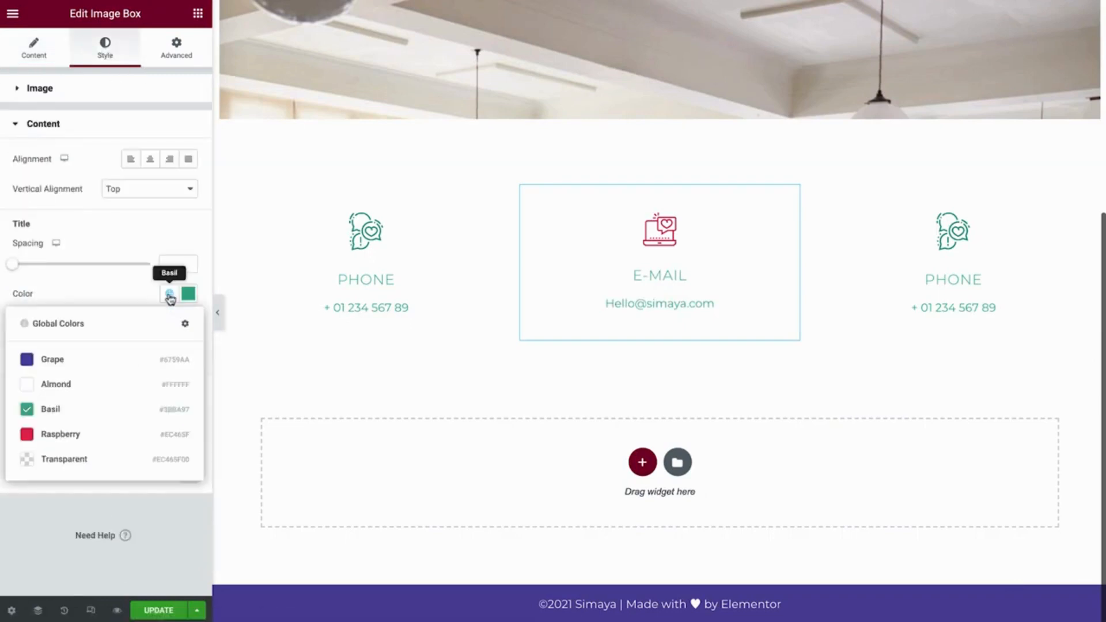
click(131, 432)
click(169, 413)
click(130, 553)
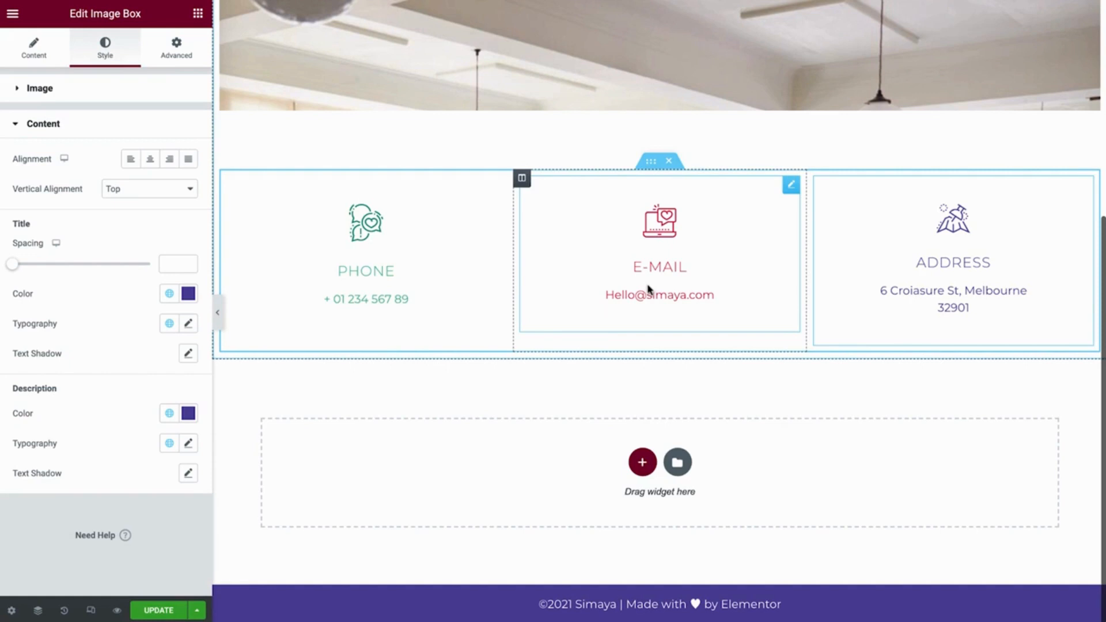
Step: Duplicate the Phone image box and move the copy and the E-Mail image box out of their columns, stacked above the inner section
right_click(498, 186)
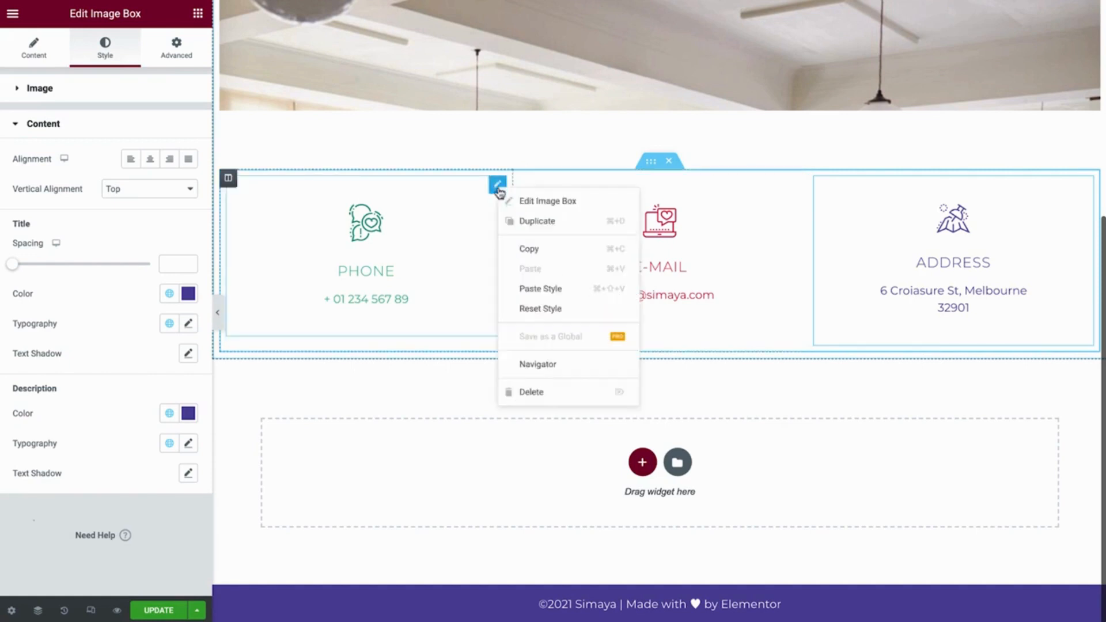
click(587, 223)
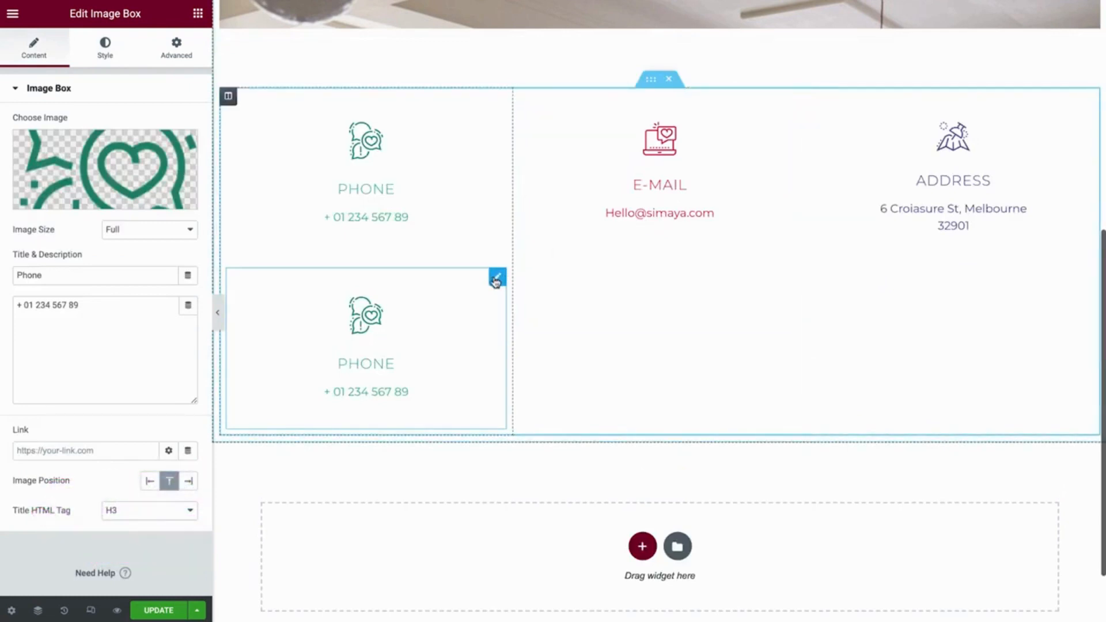
drag(497, 281, 616, 133)
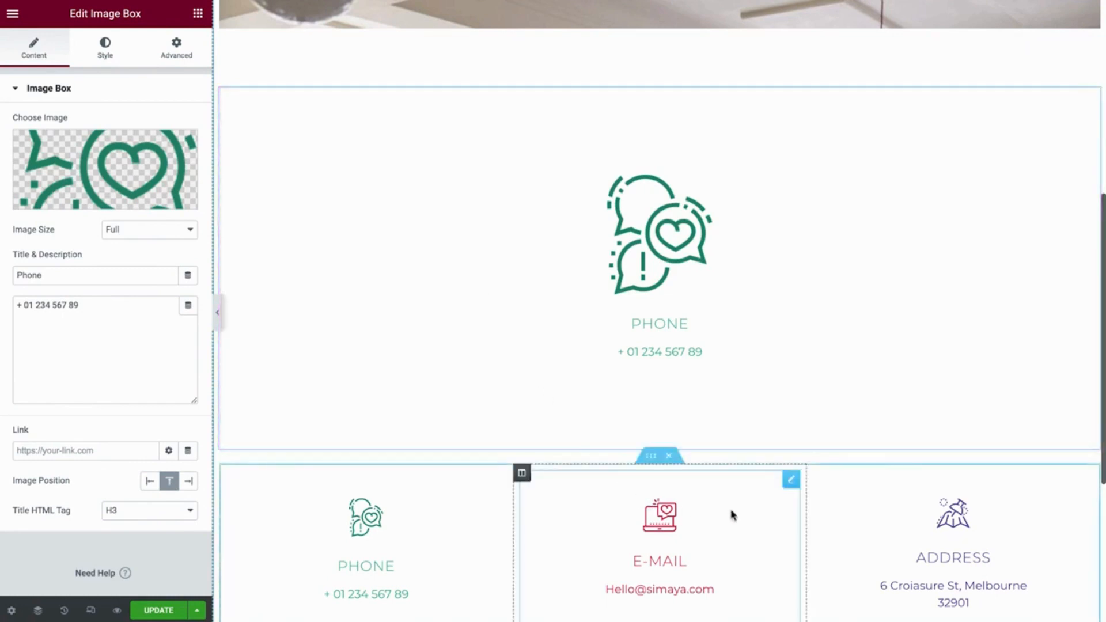
drag(789, 481, 787, 436)
scroll(787, 436, down, 4)
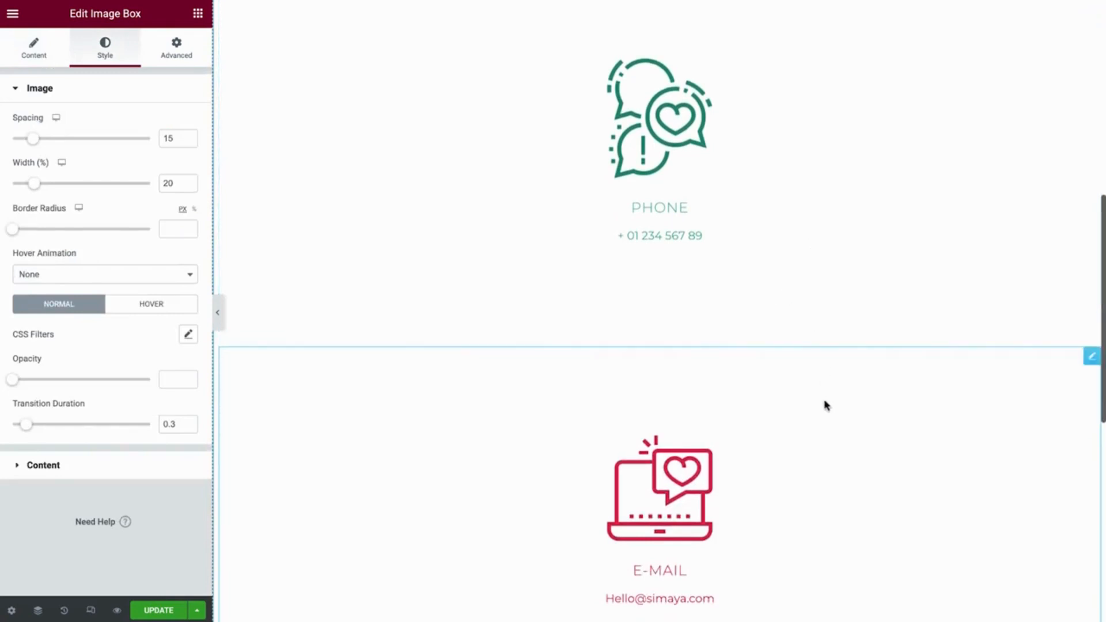
Step: Try the Full Width (100%) and Inline (auto) width positioning on the Phone image box above the inner section
click(976, 182)
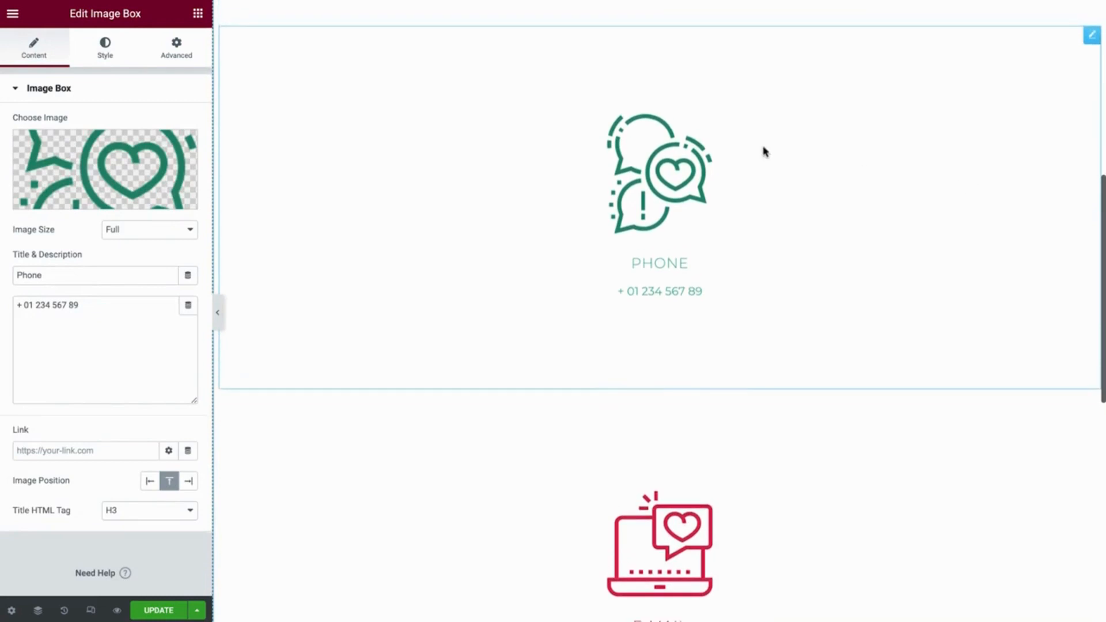
click(193, 60)
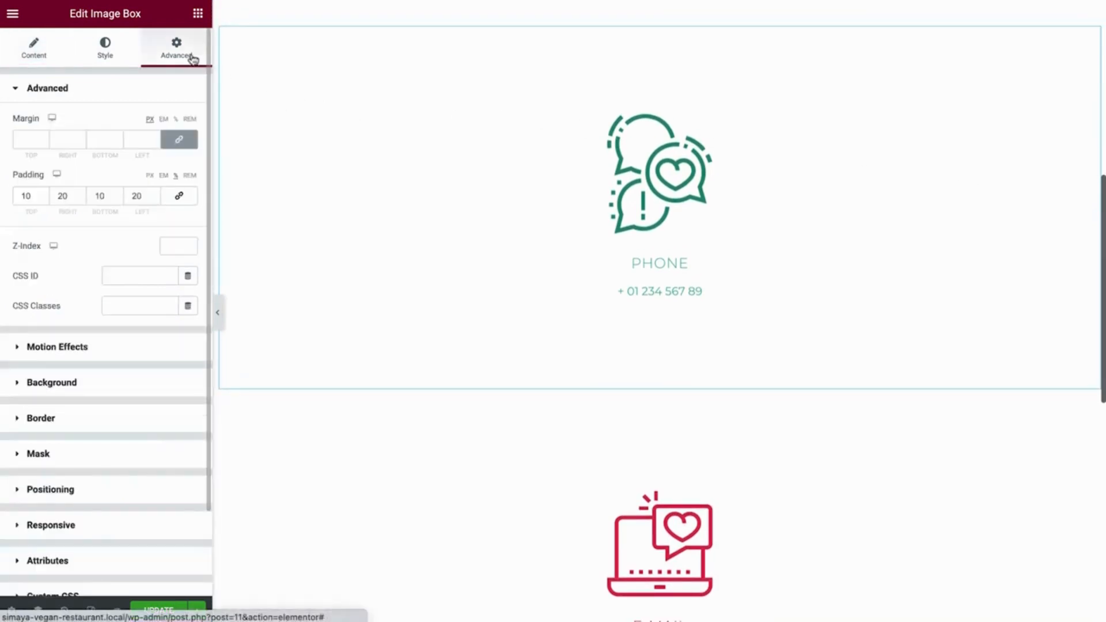
click(125, 489)
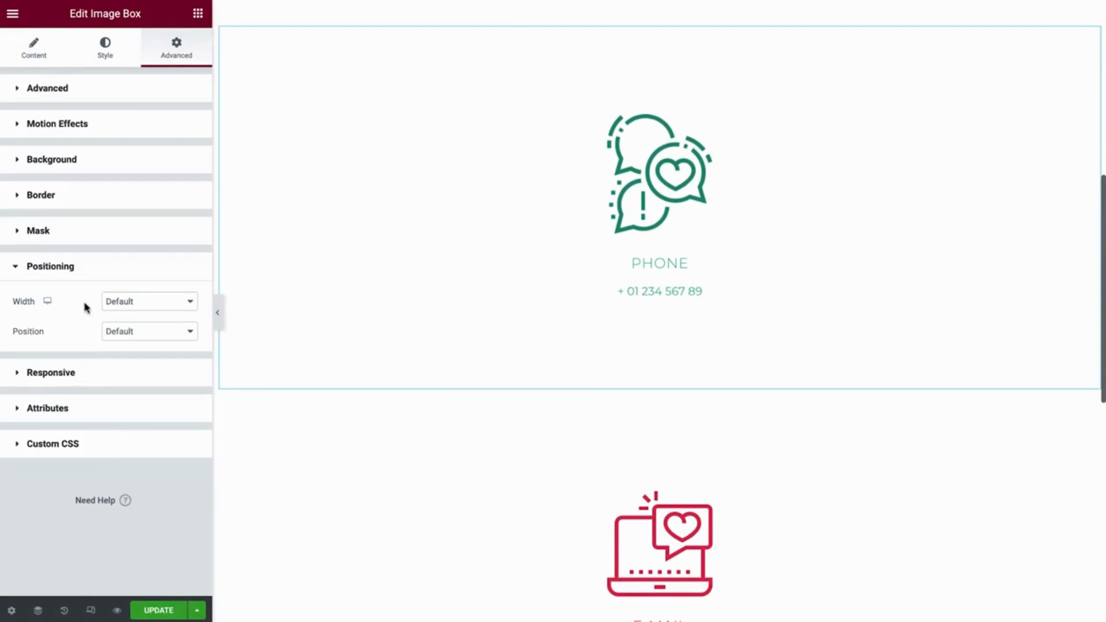
click(164, 306)
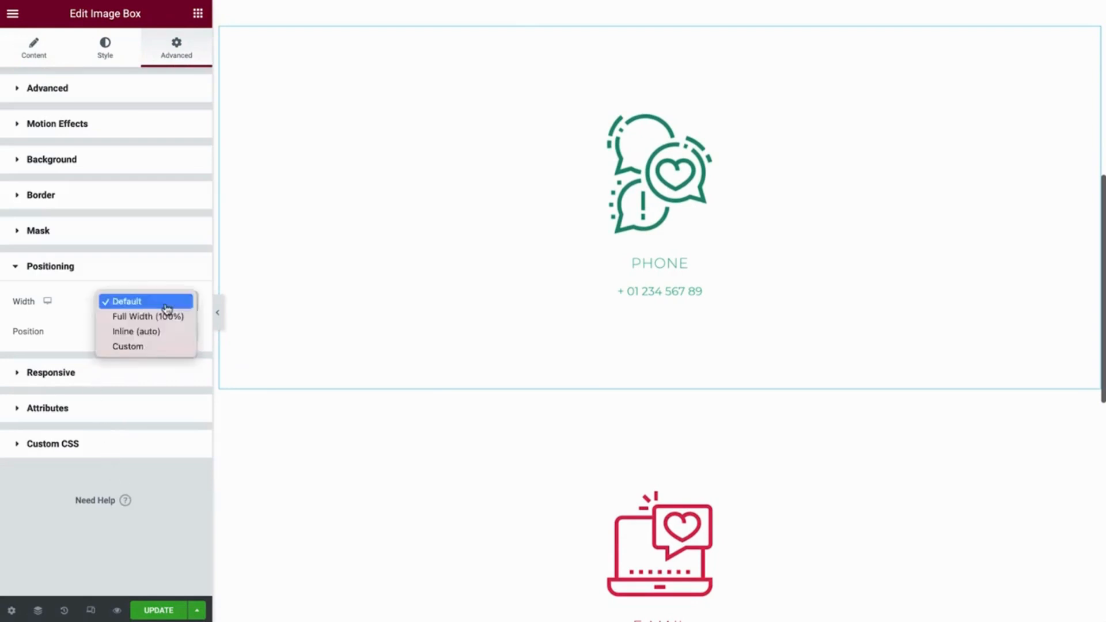
click(172, 316)
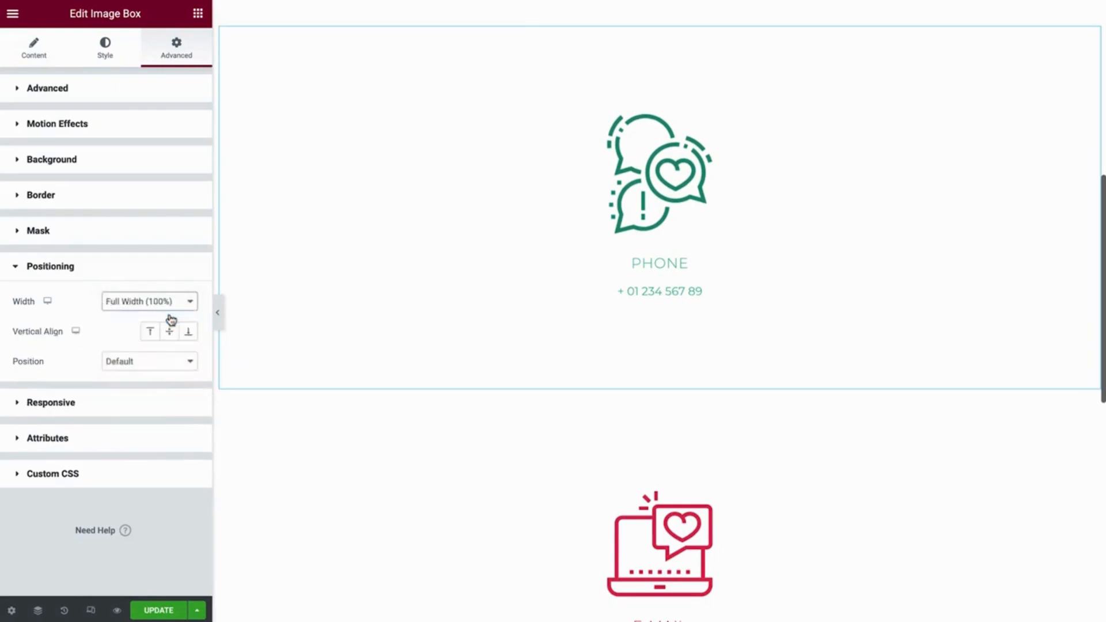
click(171, 308)
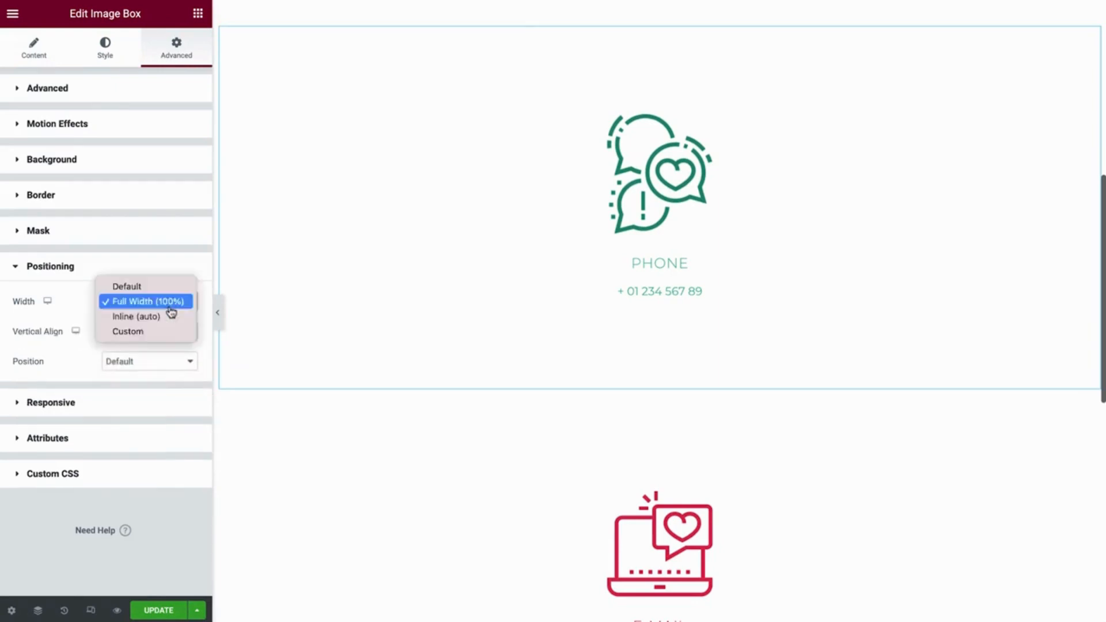
click(171, 319)
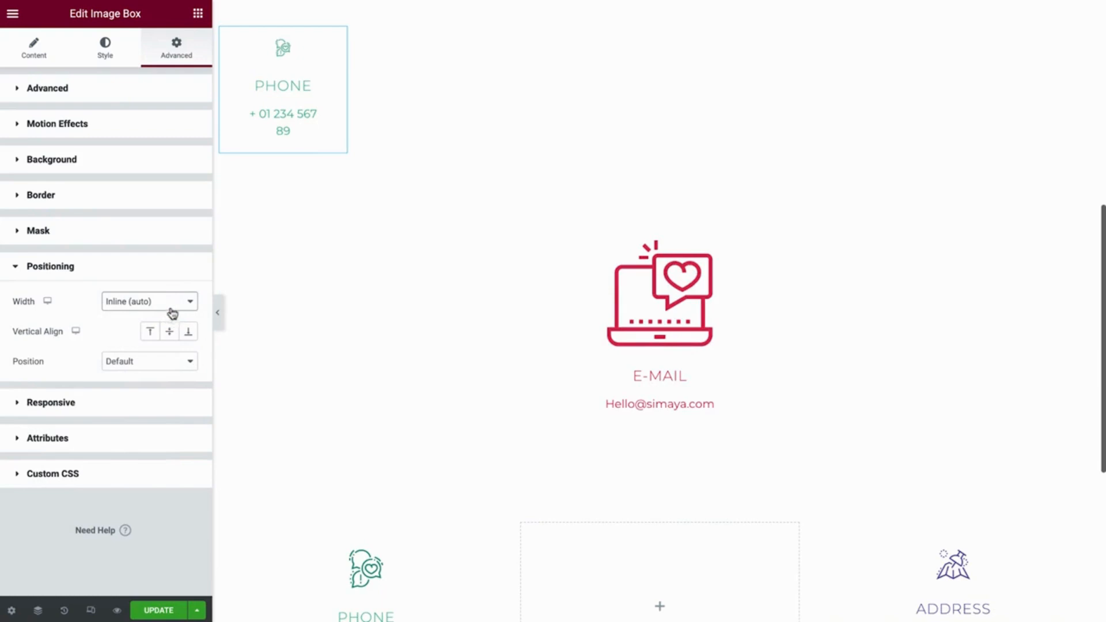
Step: Switch the upper Phone image box to a Custom width in percent, trying 100 before setting it to 50
click(172, 307)
click(175, 319)
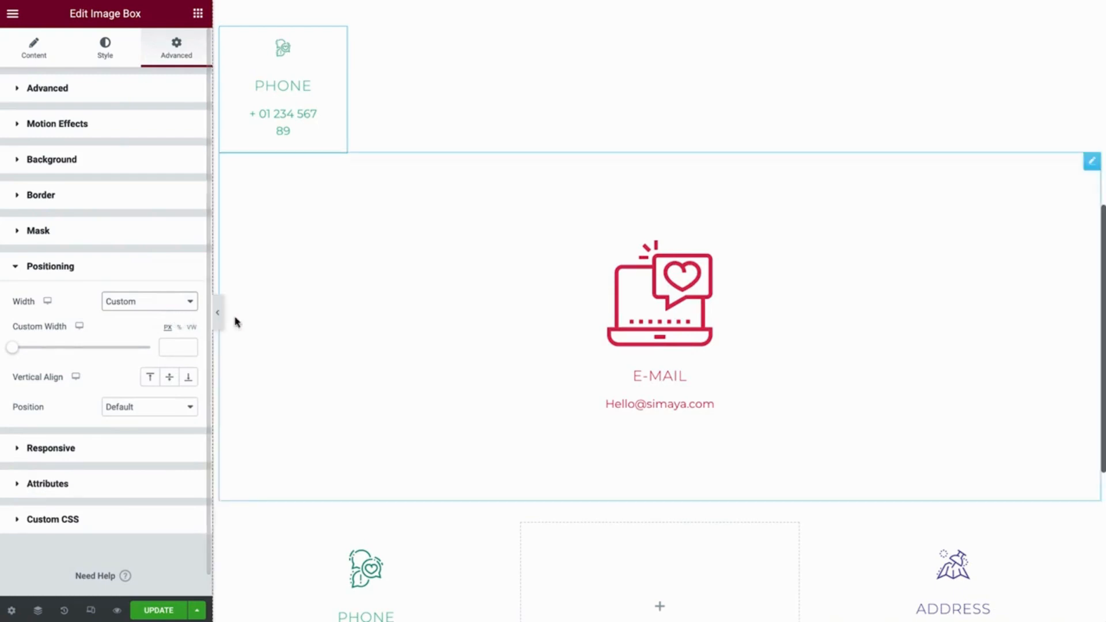
scroll(311, 323, down, 1)
scroll(310, 324, down, 2)
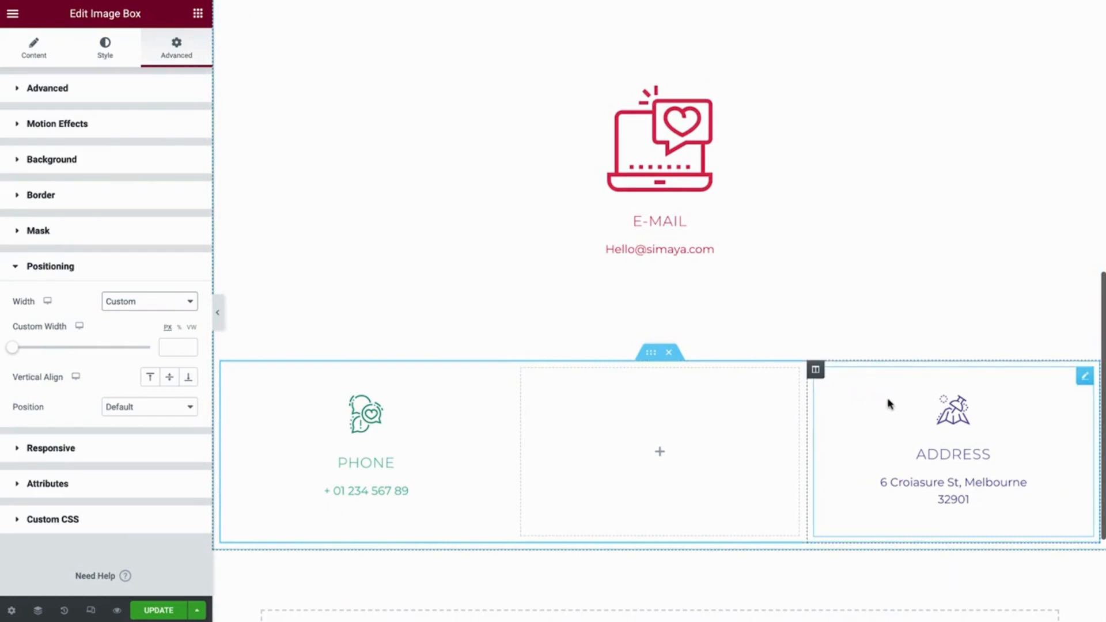
scroll(890, 405, up, 4)
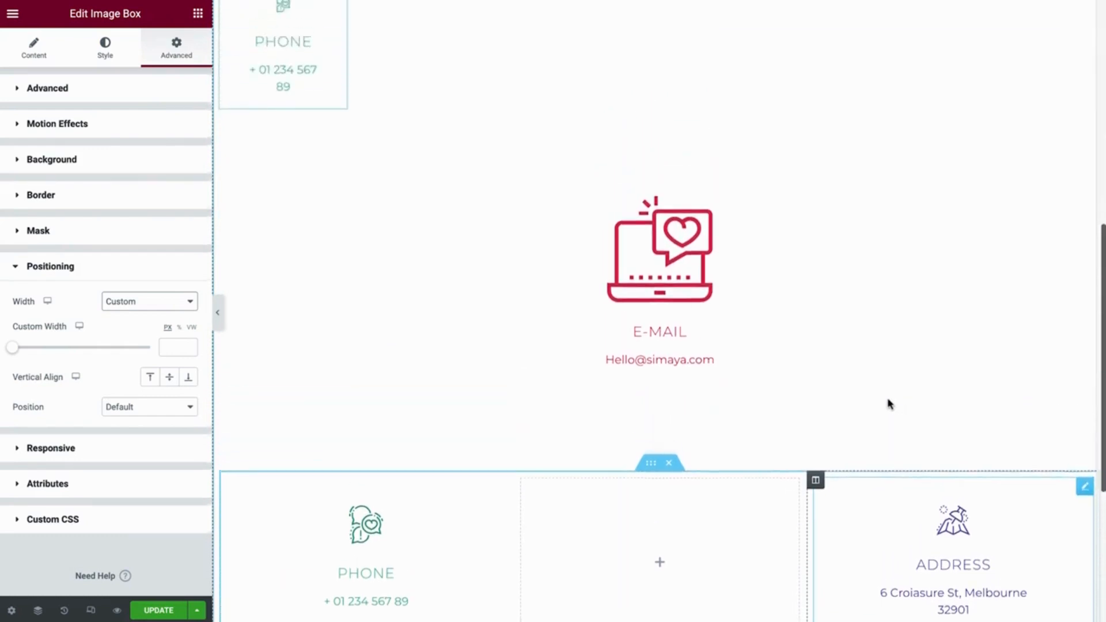
click(179, 327)
click(177, 347)
text(100)
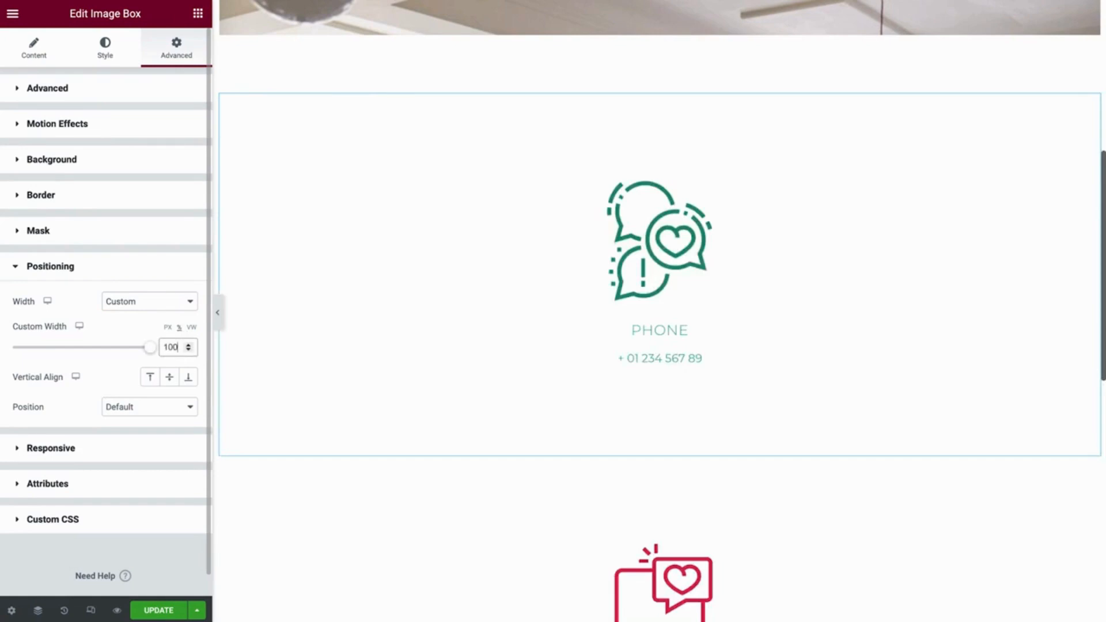
key(ctrl+a)
text(50)
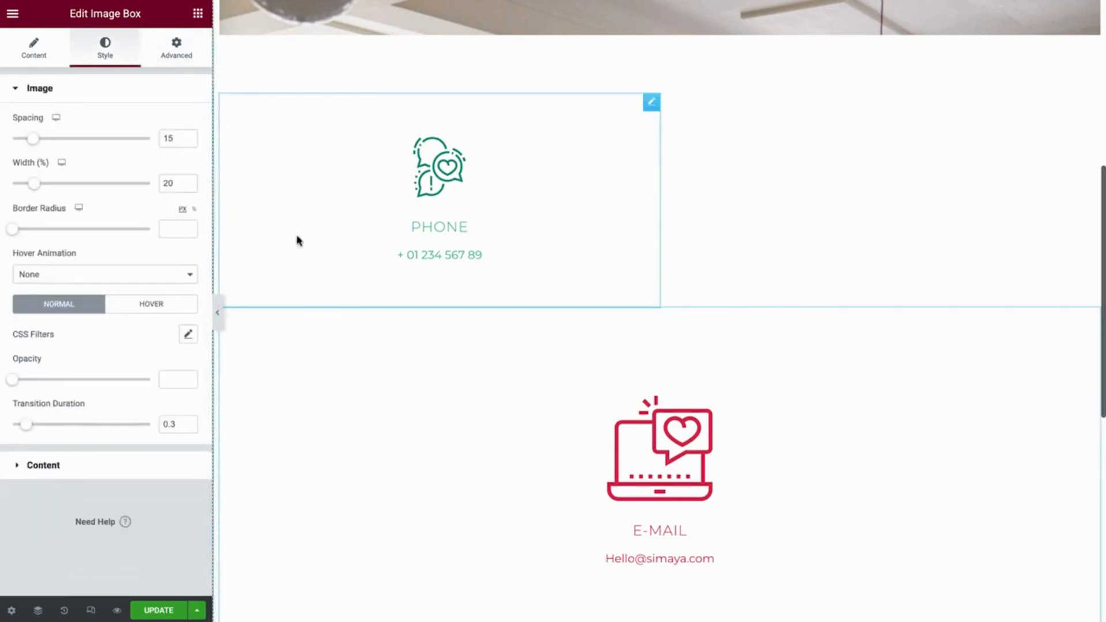
Step: Switch the E-Mail image box above the inner section to a Custom width of 50 percent
click(176, 47)
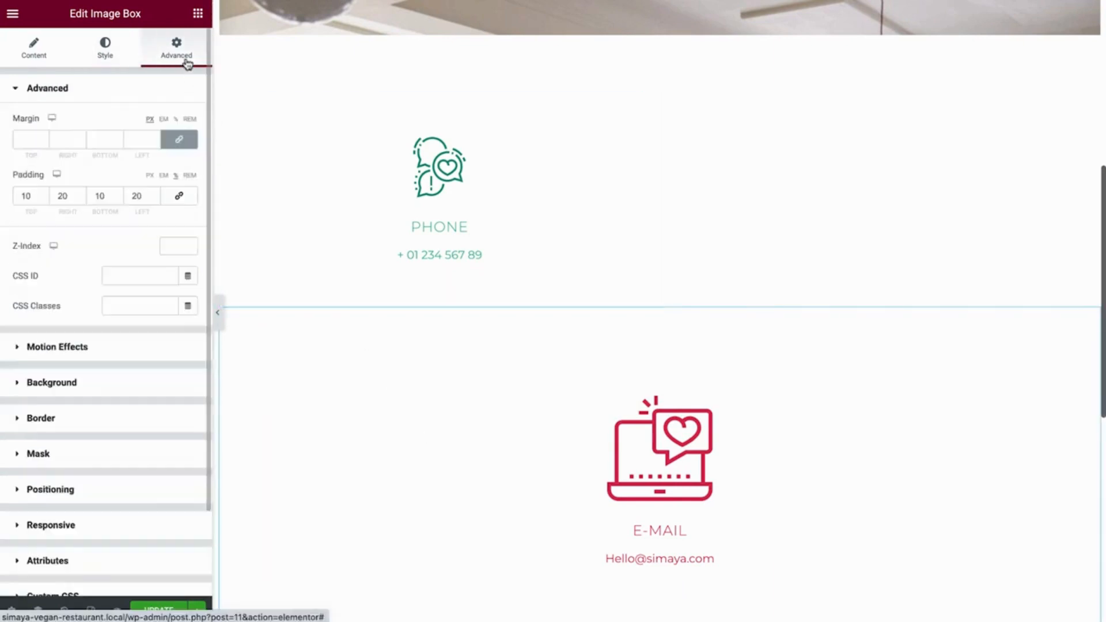
click(148, 491)
click(173, 305)
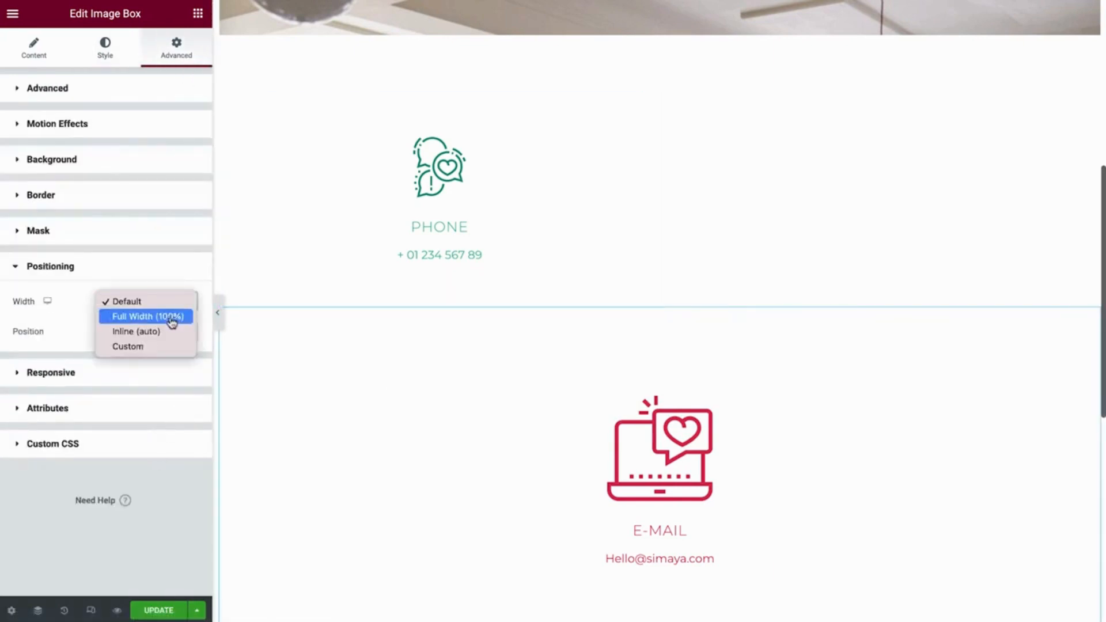
click(169, 350)
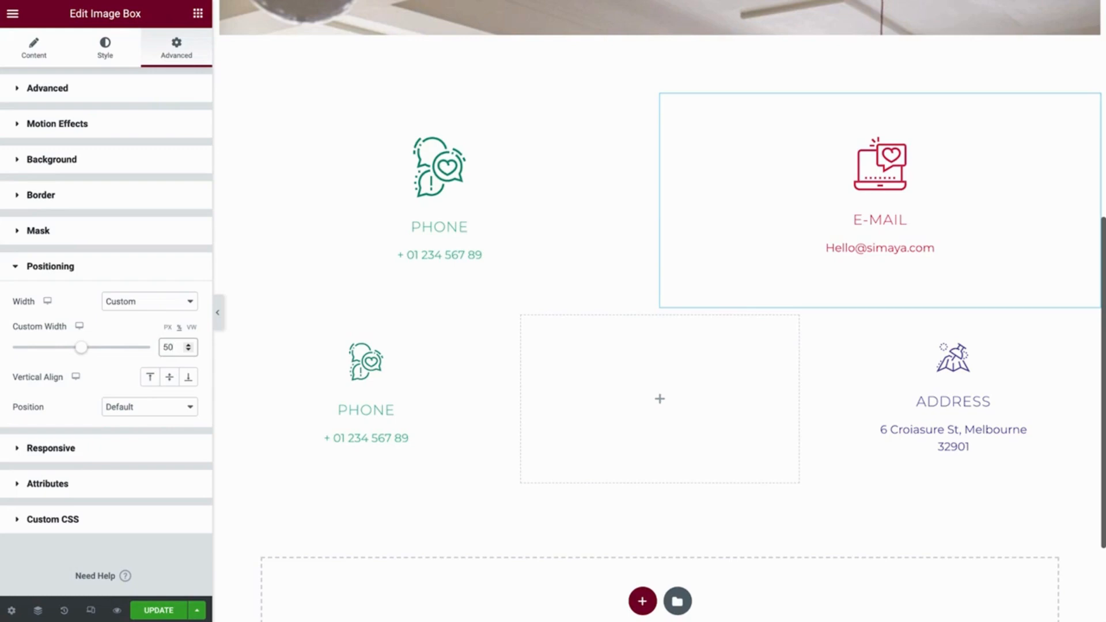
Step: Set the custom width of the upper Phone image box to 33.3 percent
click(469, 226)
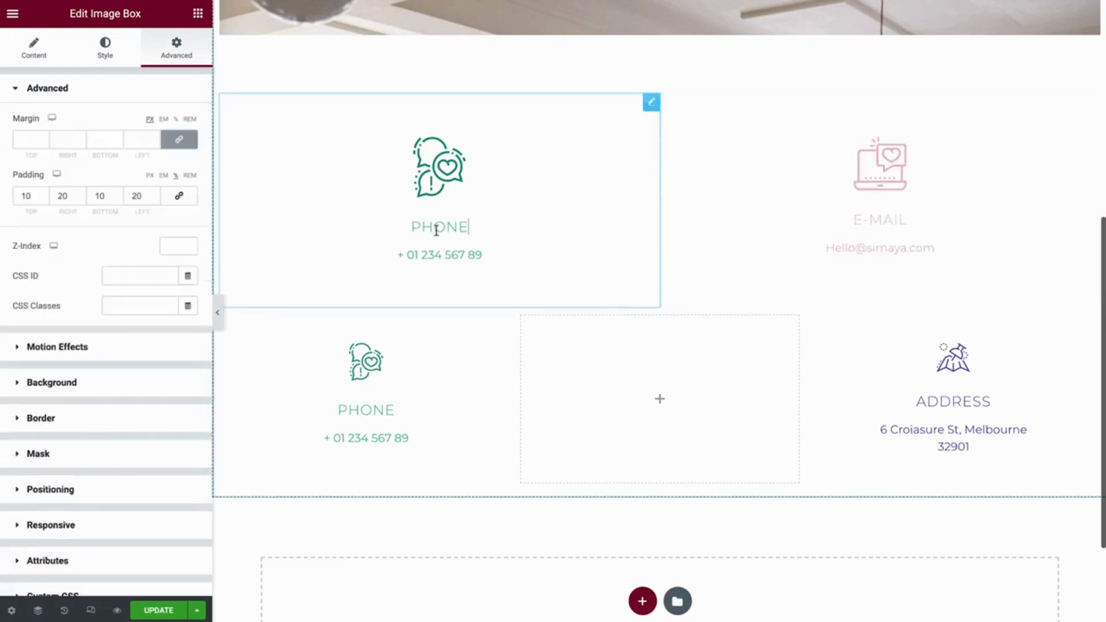
click(161, 500)
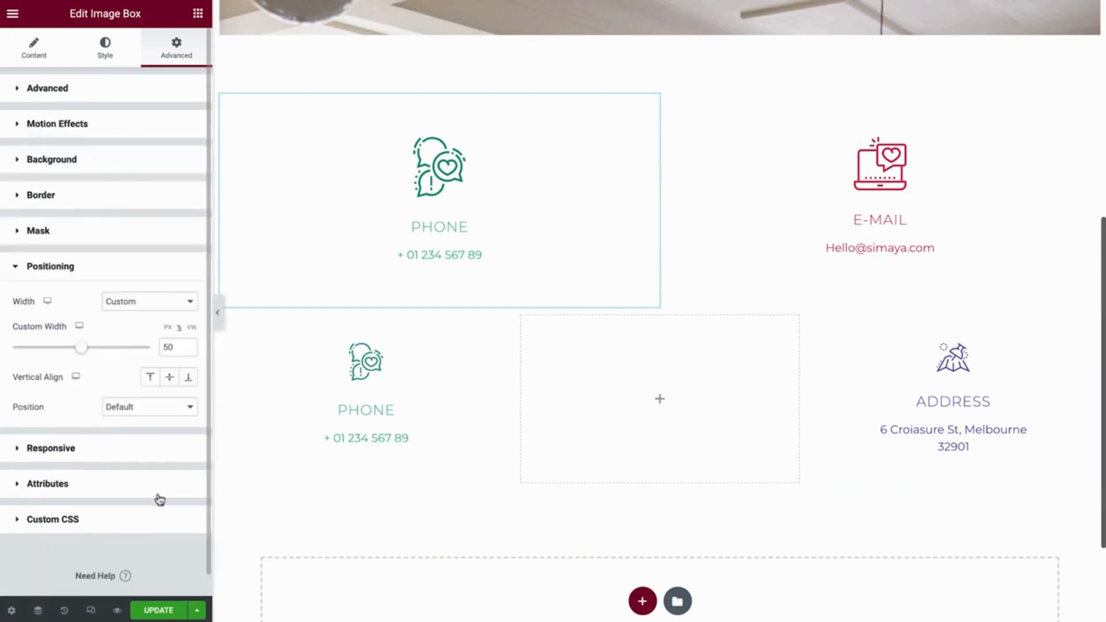
double_click(171, 348)
text(33.3)
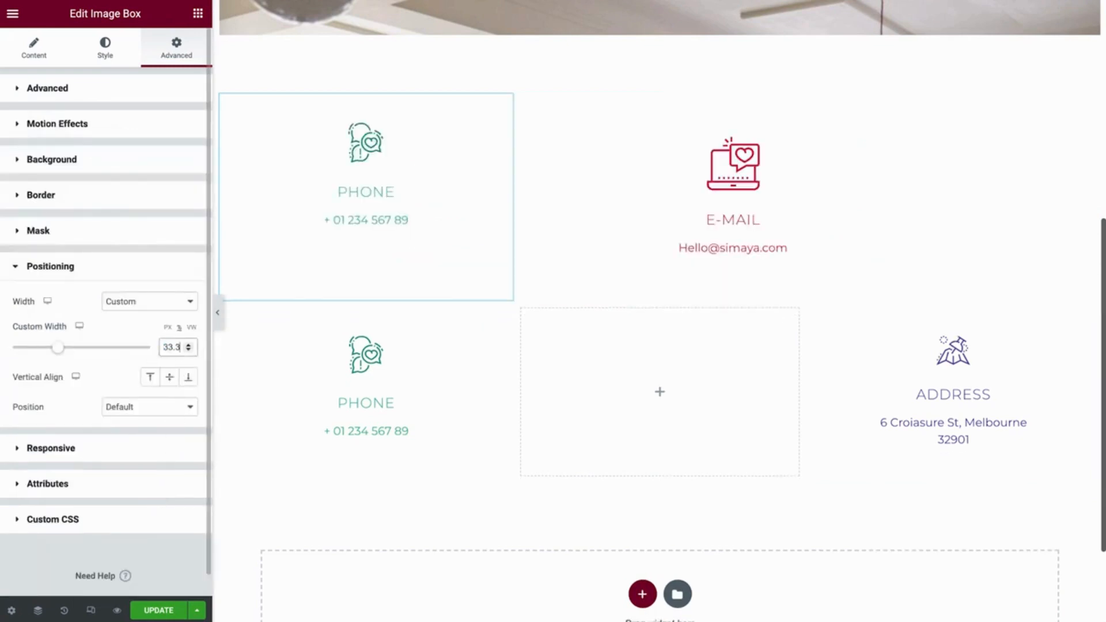
Step: Set the custom width of the E-Mail image box to 33.3 percent
click(615, 210)
click(157, 495)
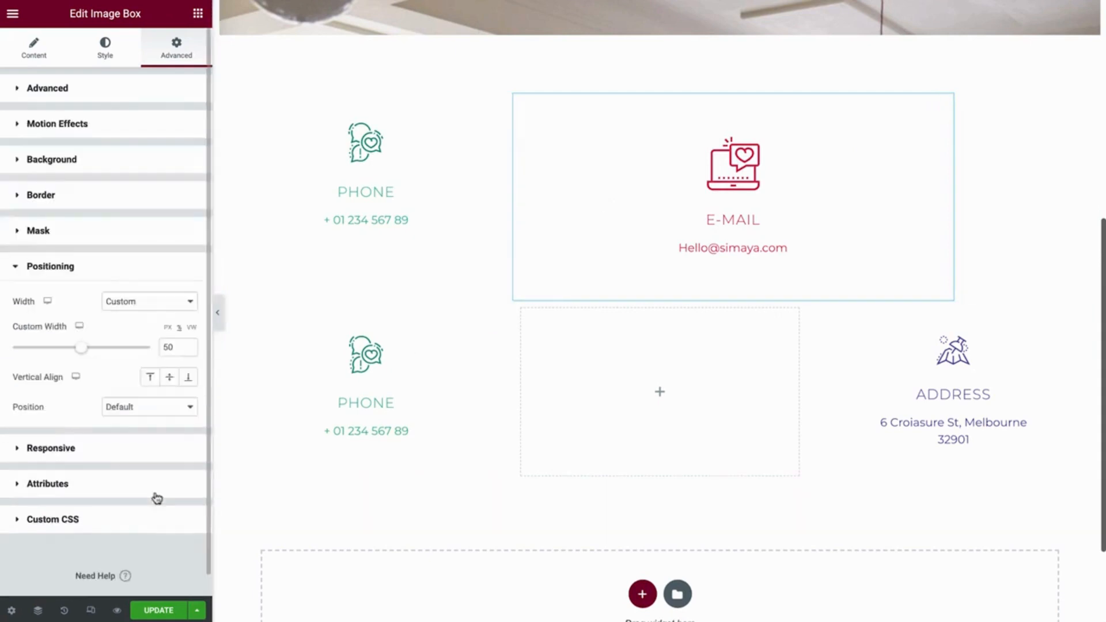
double_click(171, 348)
text(33.3)
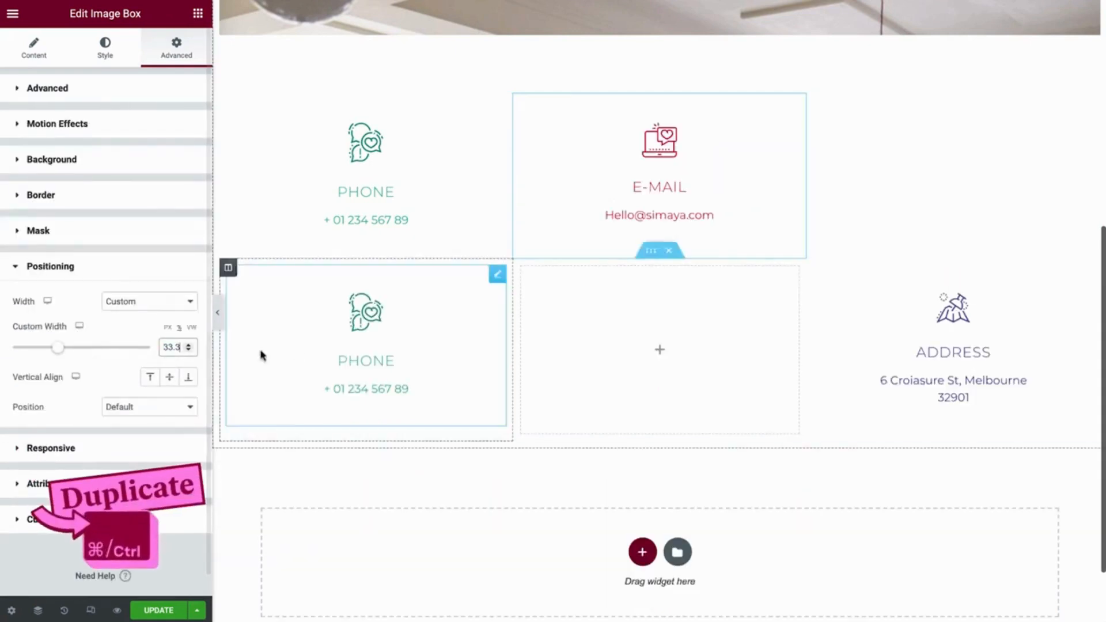
Step: Duplicate the Address image box and move one copy out of its column, between the E-Mail image box and the inner section
right_click(876, 341)
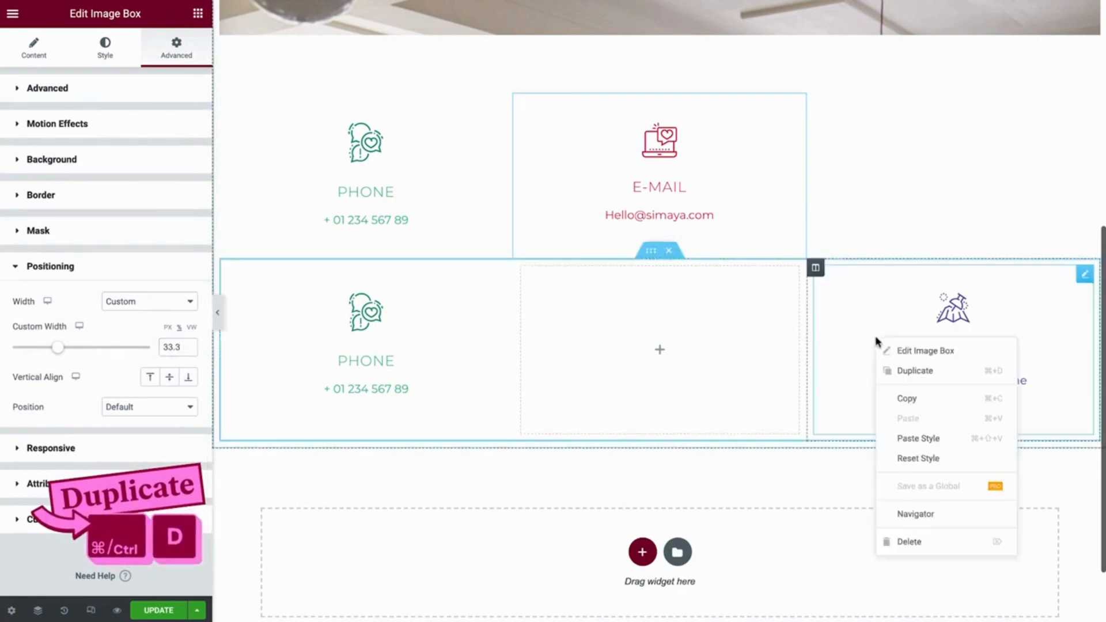
click(939, 369)
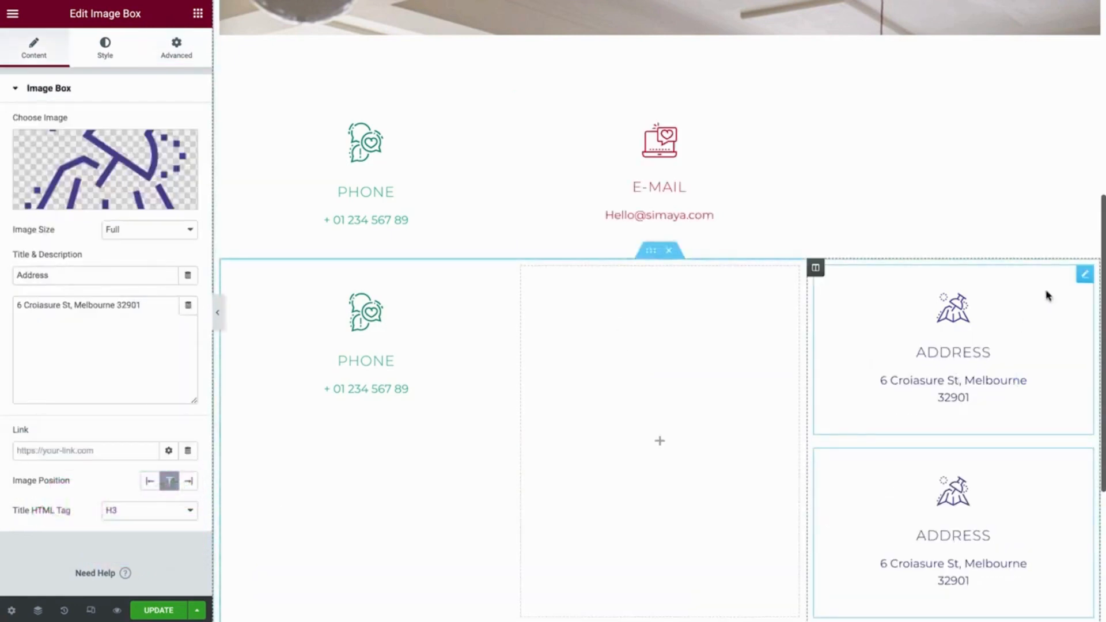
drag(1085, 274, 965, 235)
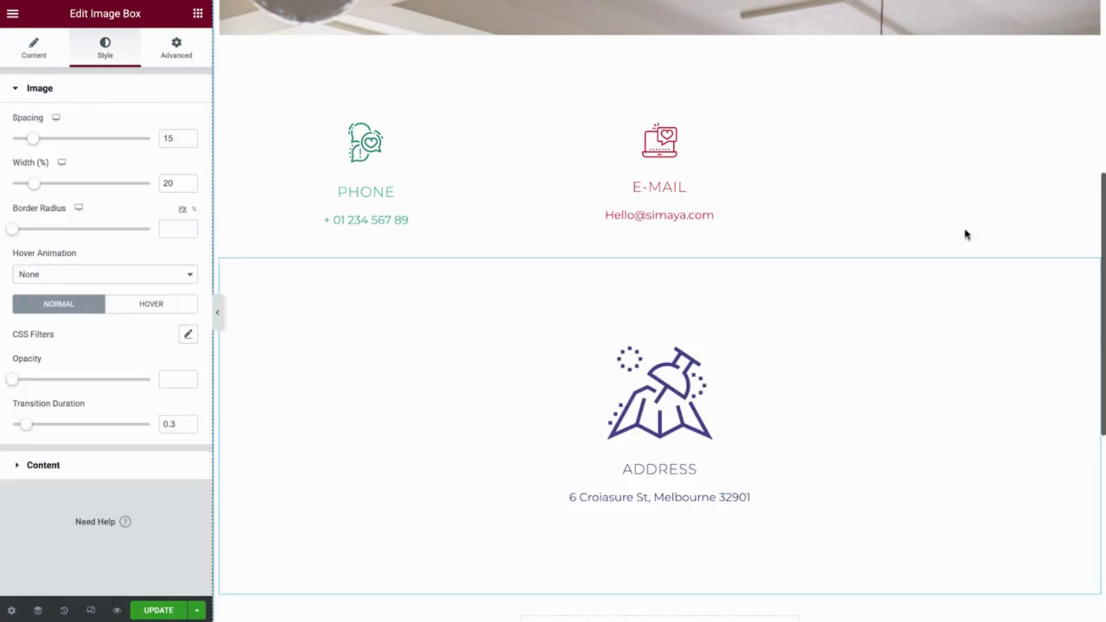
Step: Give the upper Address image box a Custom width of 33.3 percent and delete the leftover three-column inner section
click(173, 65)
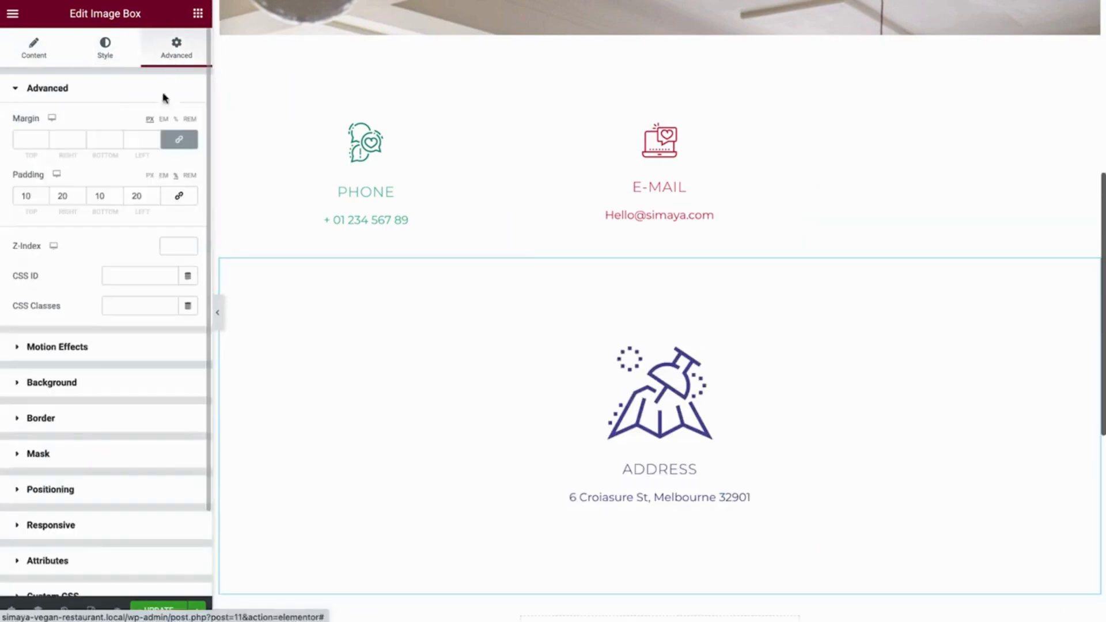
click(128, 488)
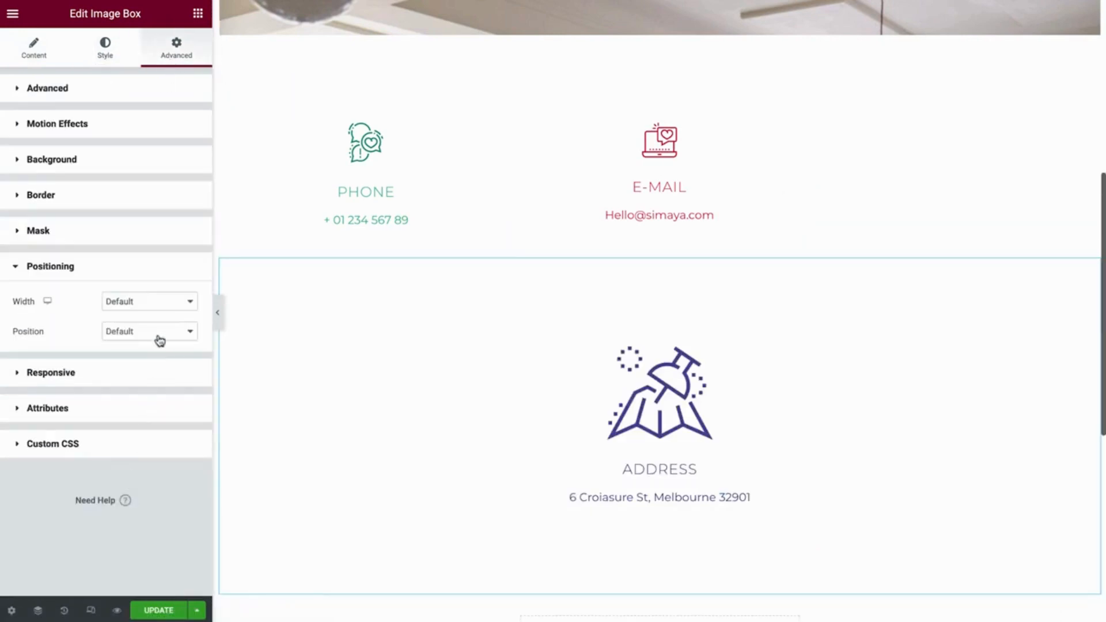
click(165, 303)
click(167, 348)
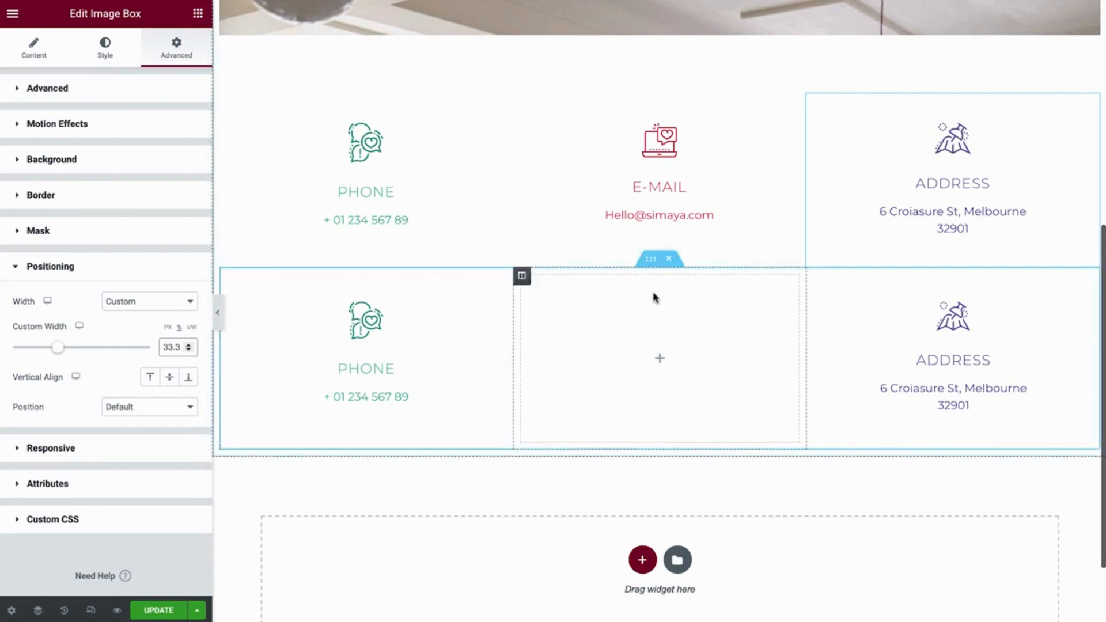
click(670, 260)
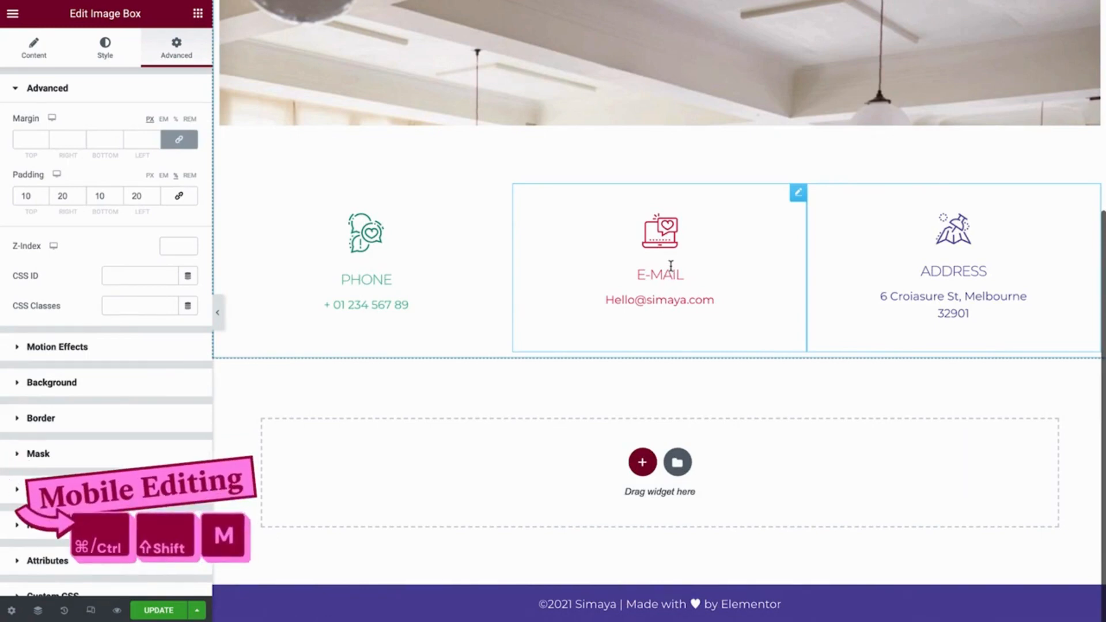
Step: Enter responsive mode and preview the contact section in the tablet view with the editing panel hidden, then restore the panel
key(ctrl+shift+m)
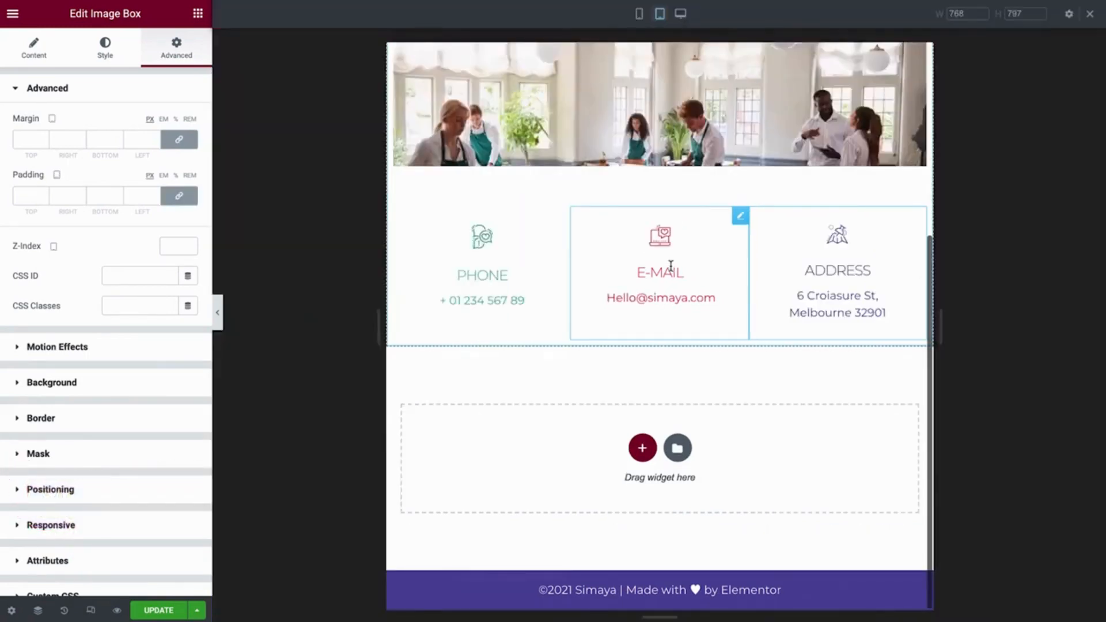
click(218, 313)
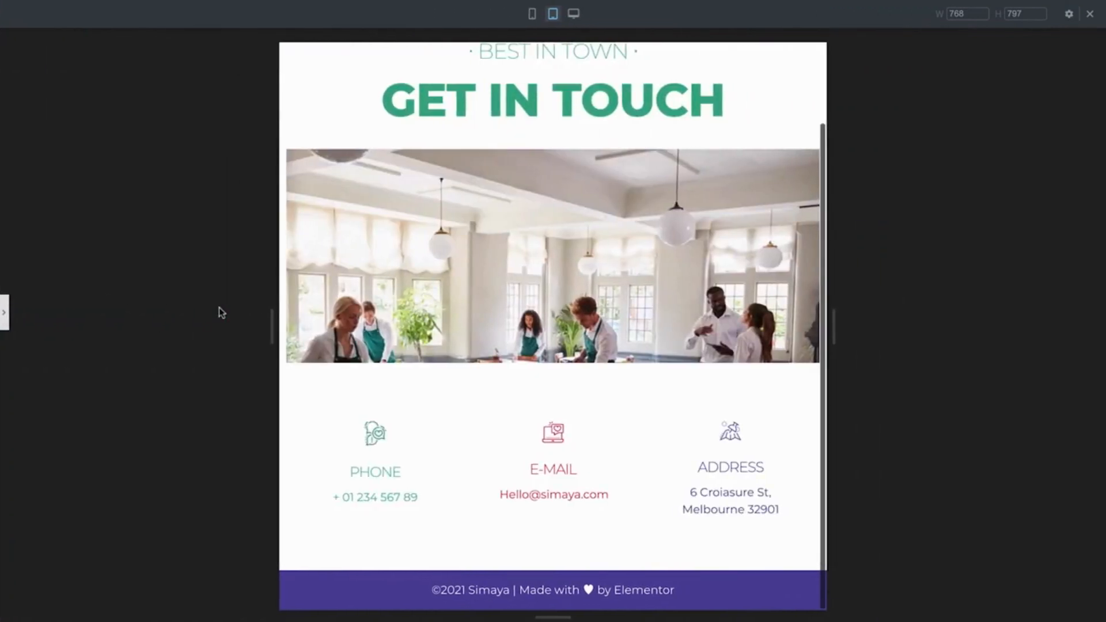
click(7, 316)
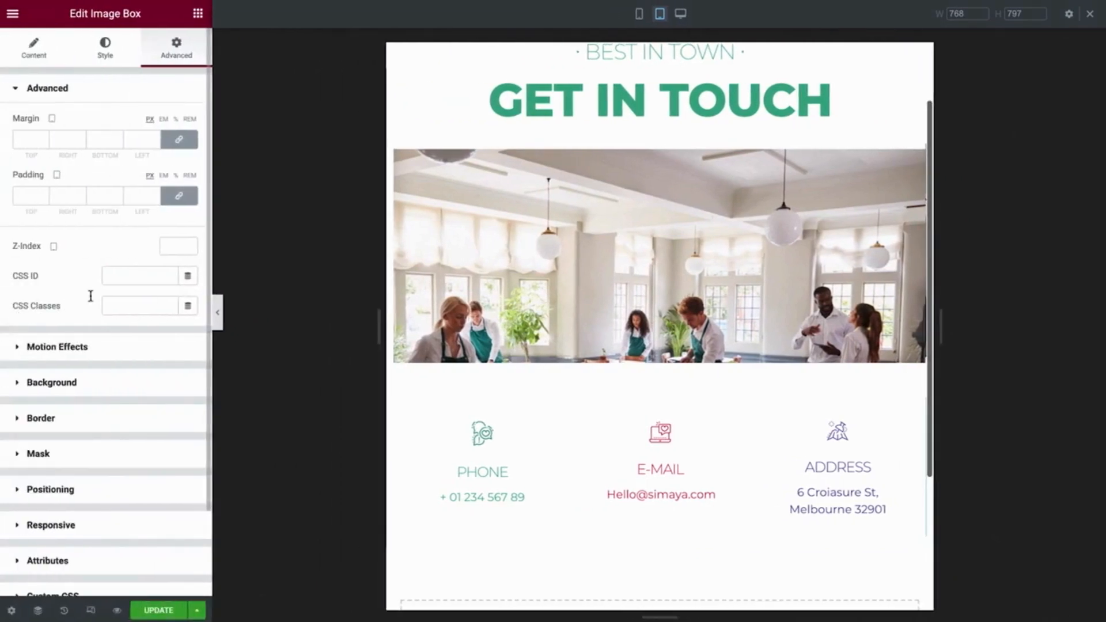
Step: In the mobile view, set the Phone image box's width to Full Width (100%)
click(640, 16)
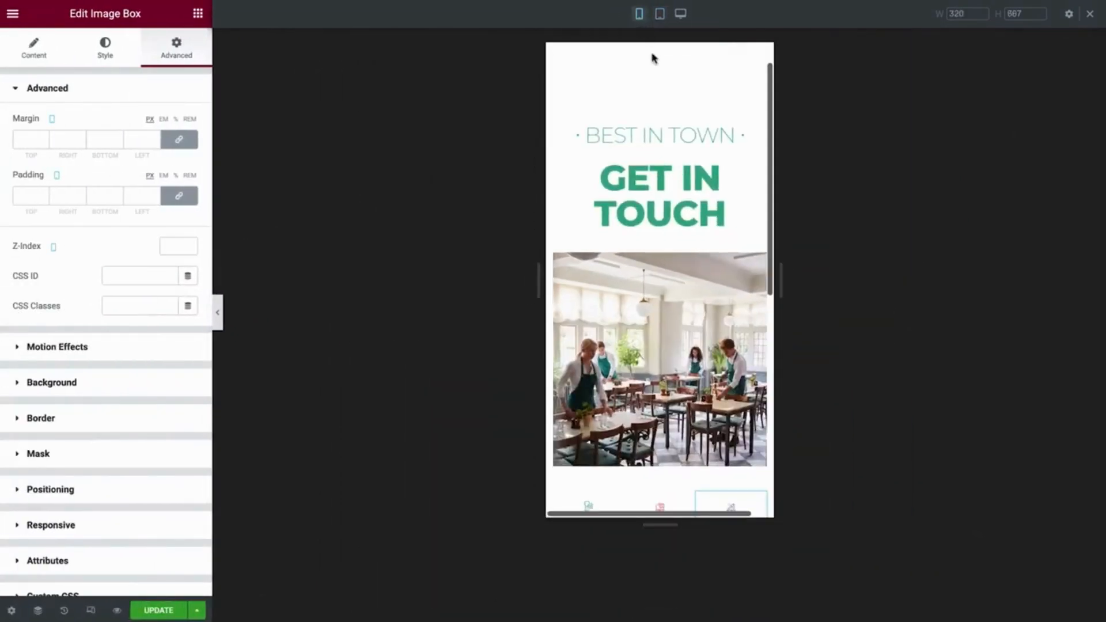
scroll(691, 305, down, 4)
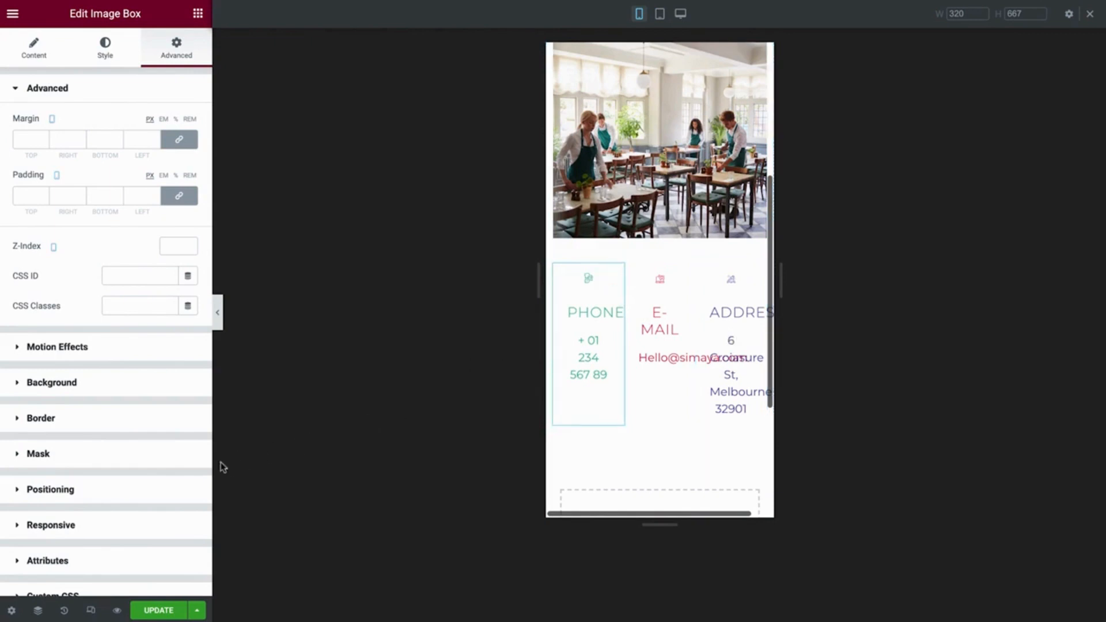
click(164, 493)
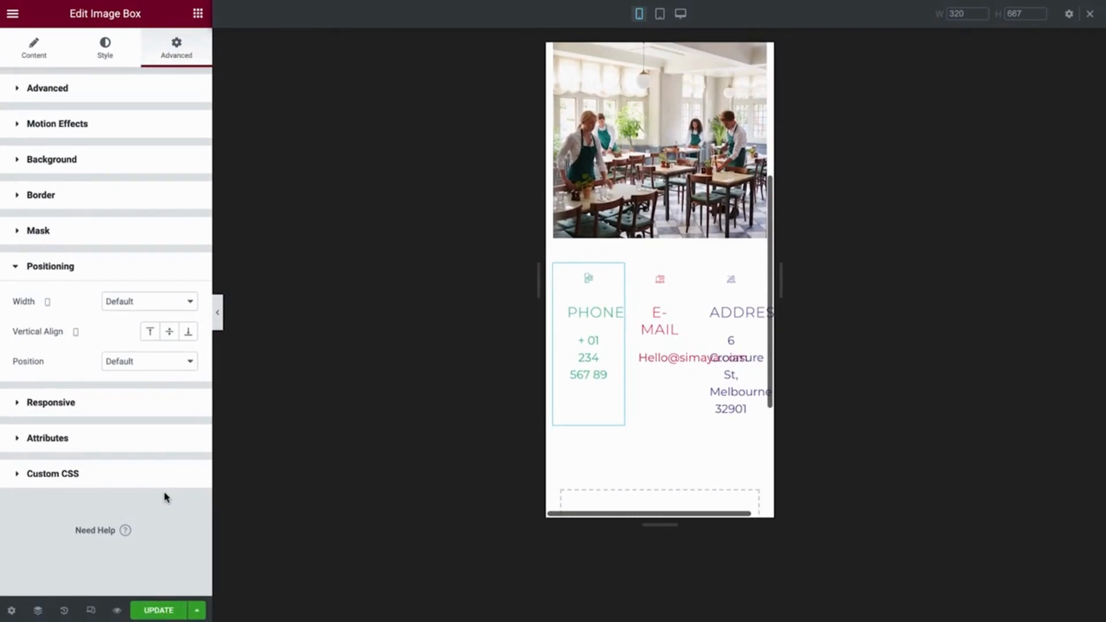
click(173, 312)
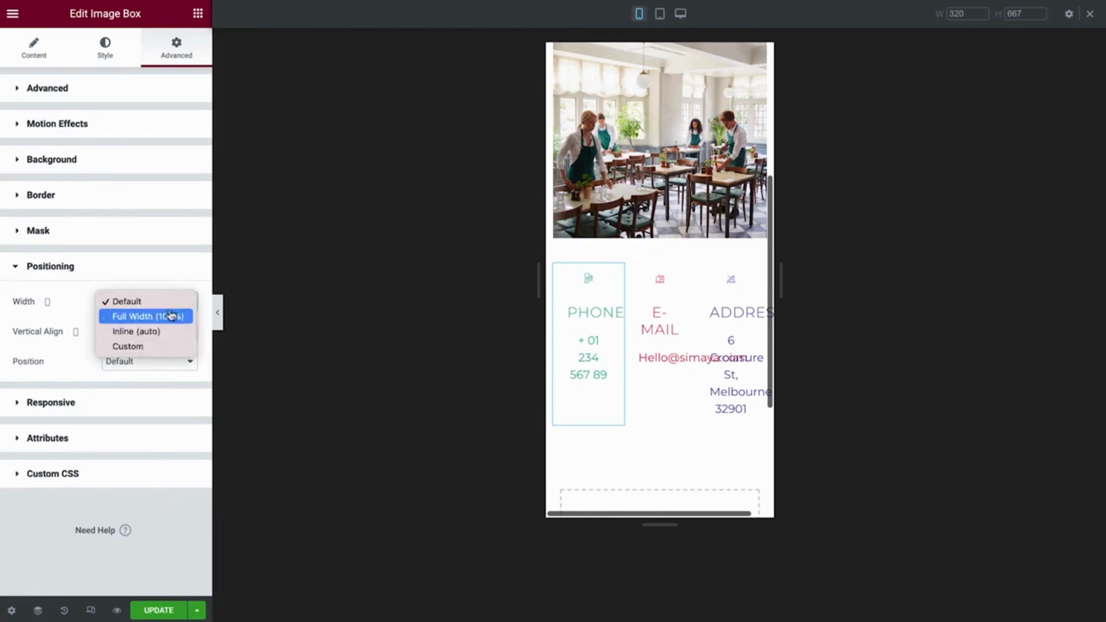
click(172, 317)
Step: Set the E-Mail image box's mobile width to Full Width (100%)
click(588, 424)
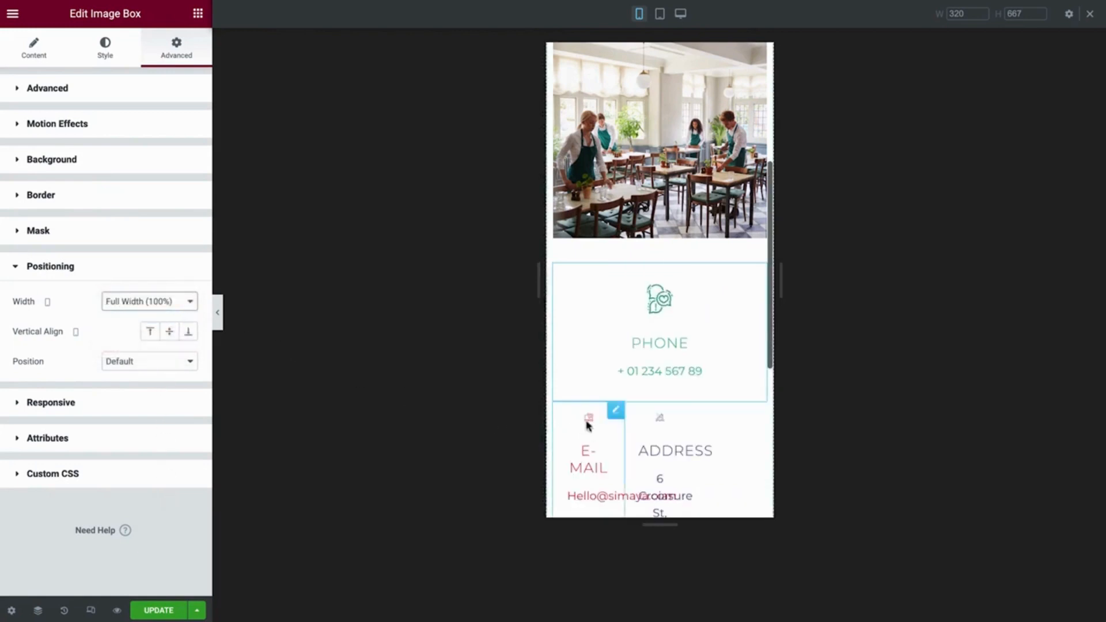
click(166, 488)
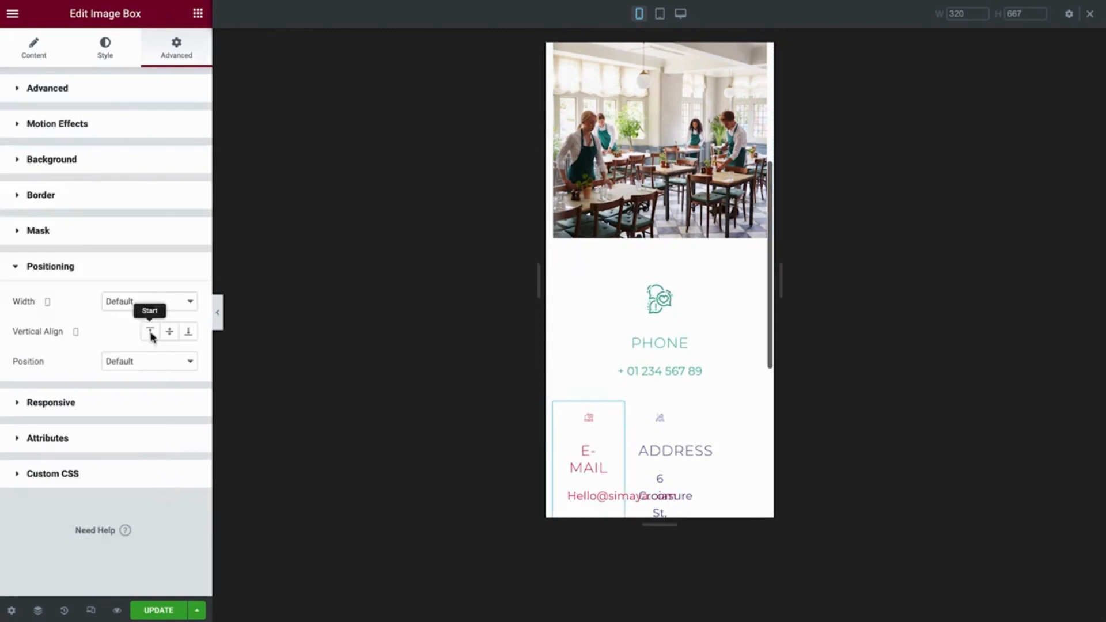
click(165, 302)
click(168, 316)
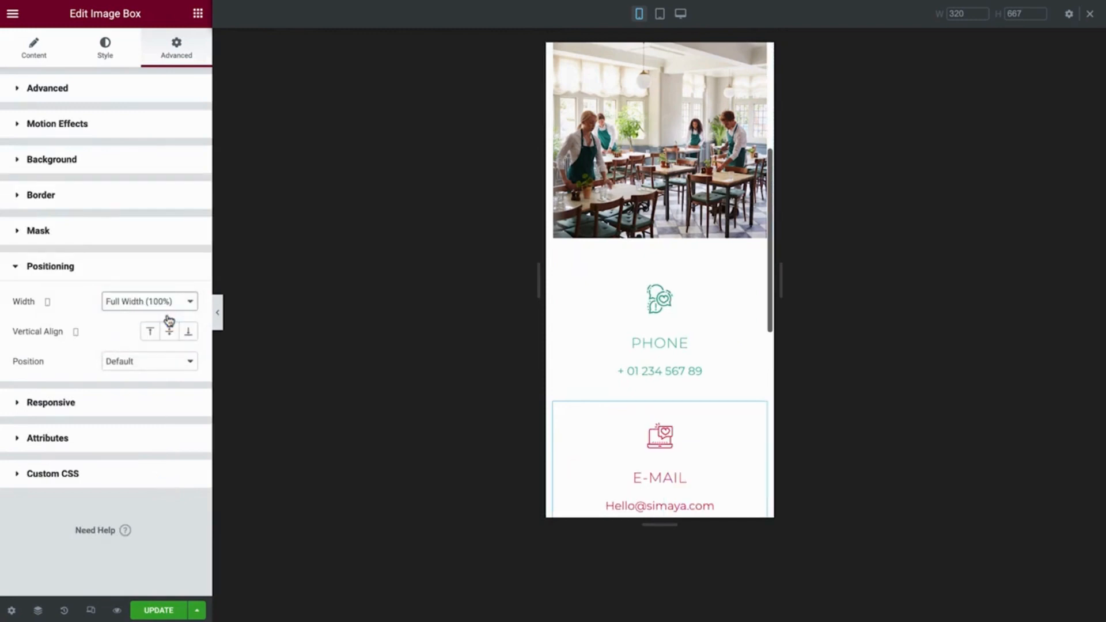
Step: Set the Address image box's mobile width to Full Width (100%)
scroll(593, 346, down, 5)
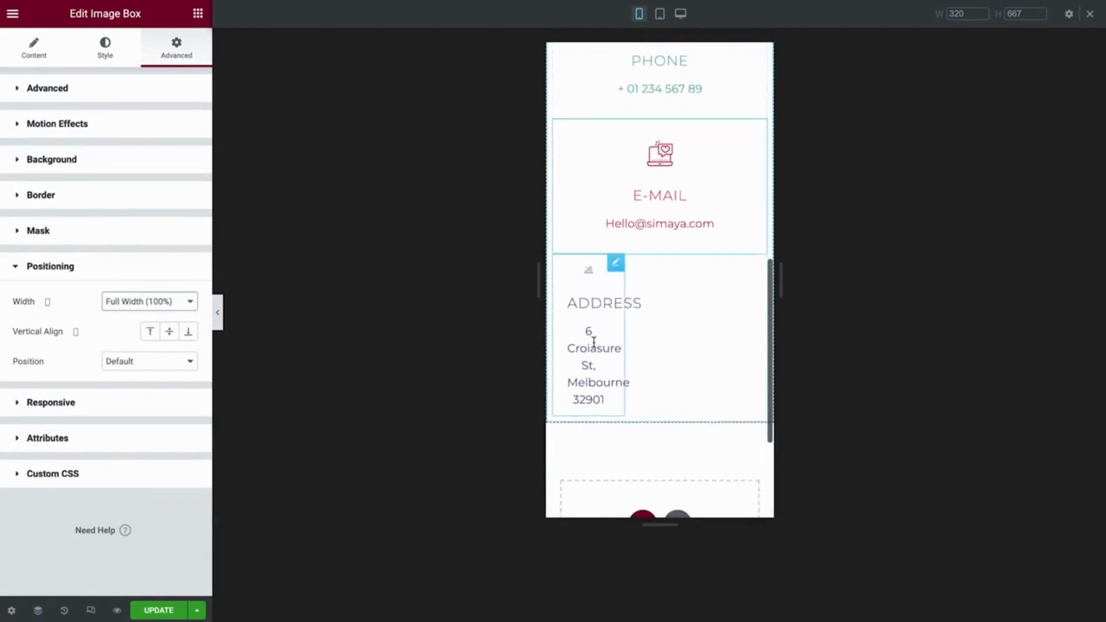
click(617, 264)
click(177, 486)
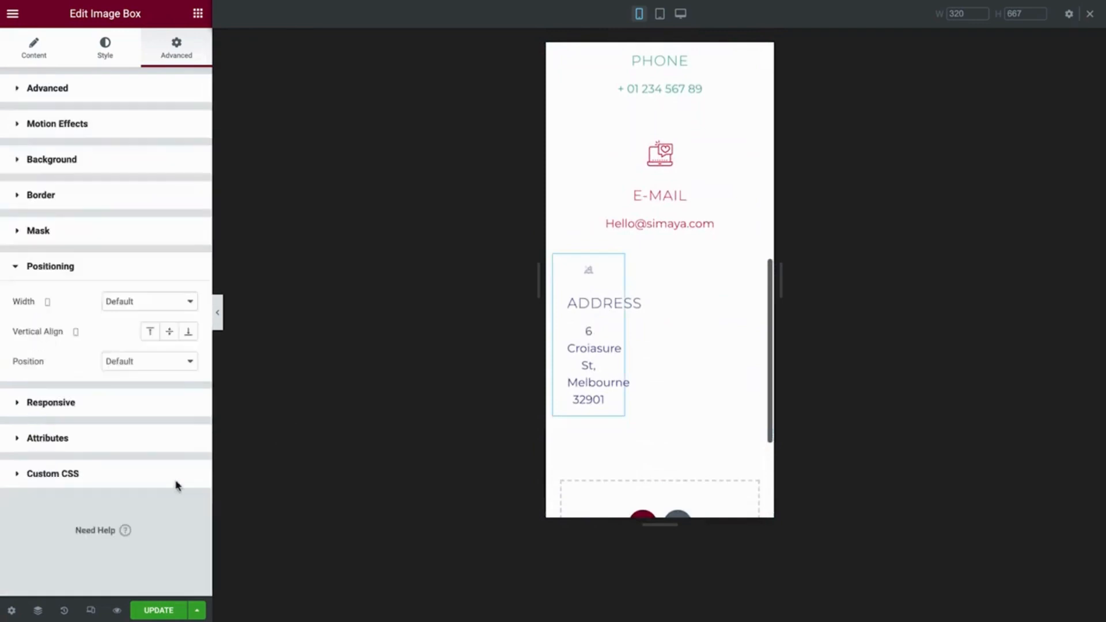
click(180, 311)
click(178, 317)
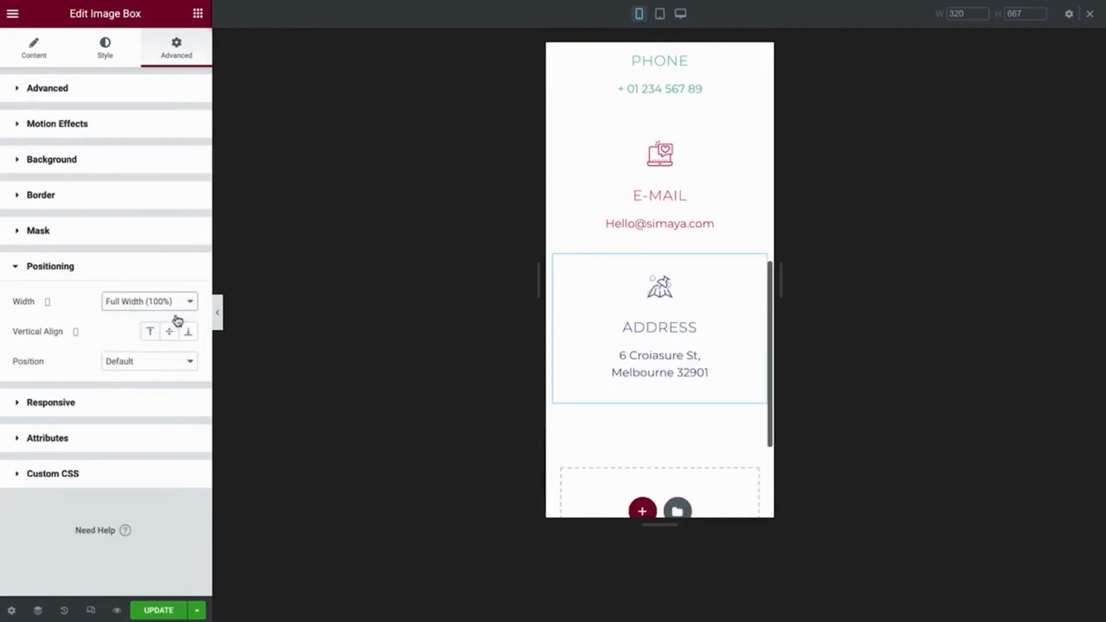
Step: Hide the editing panel and review the stacked contact image boxes in the mobile preview
click(217, 320)
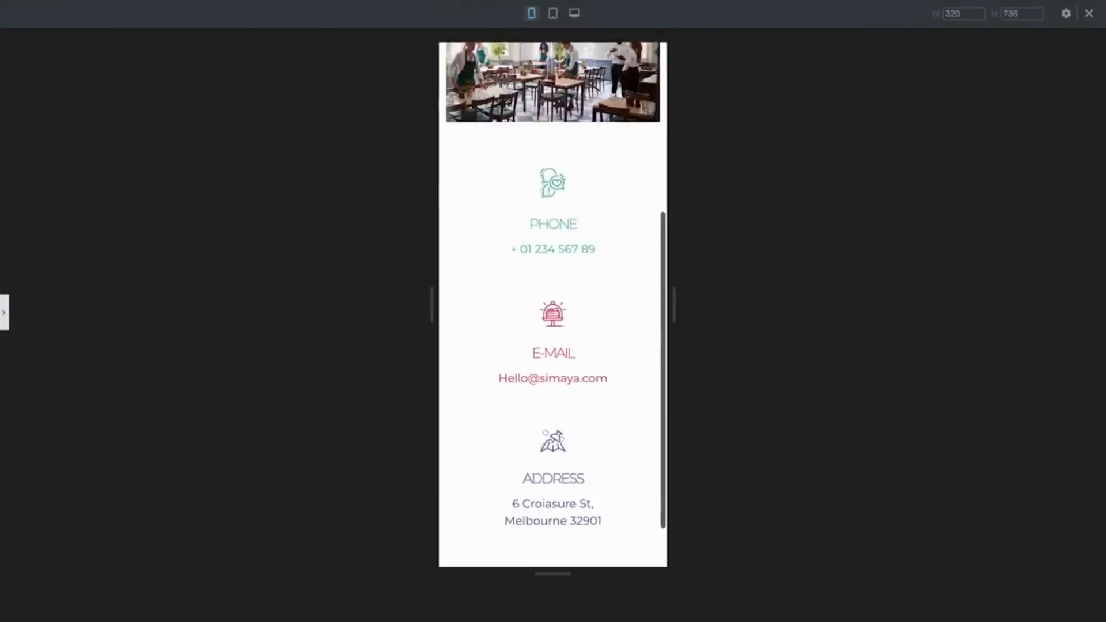
scroll(554, 305, down, 6)
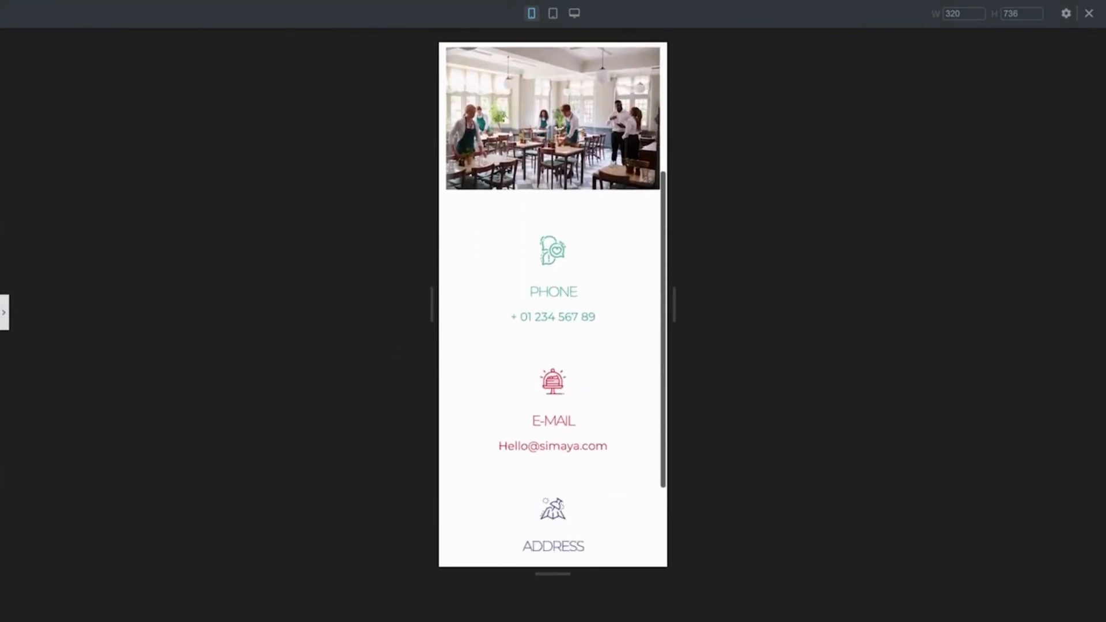
scroll(554, 305, down, 2)
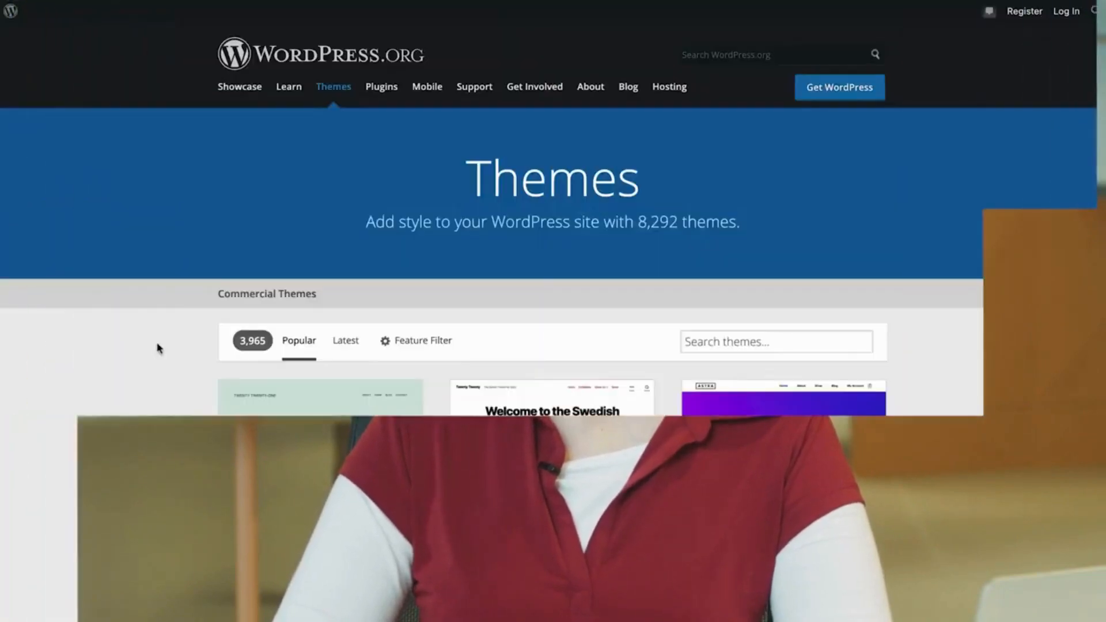
Step: Find the Hello Elementor theme in the WordPress.org themes directory and open its details page
scroll(160, 348, down, 4)
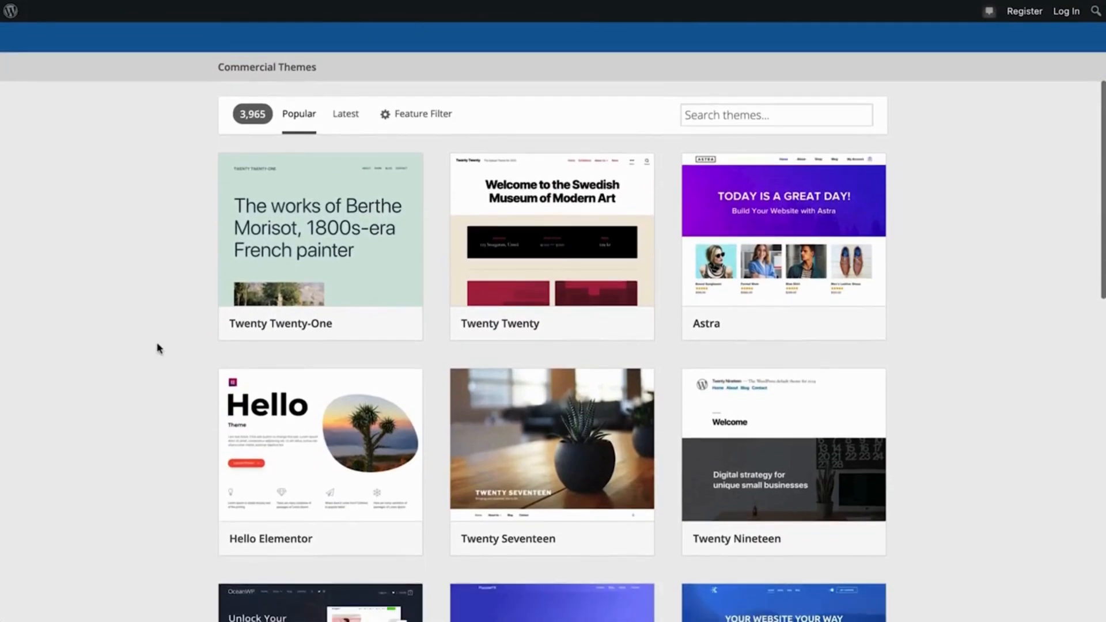
click(296, 452)
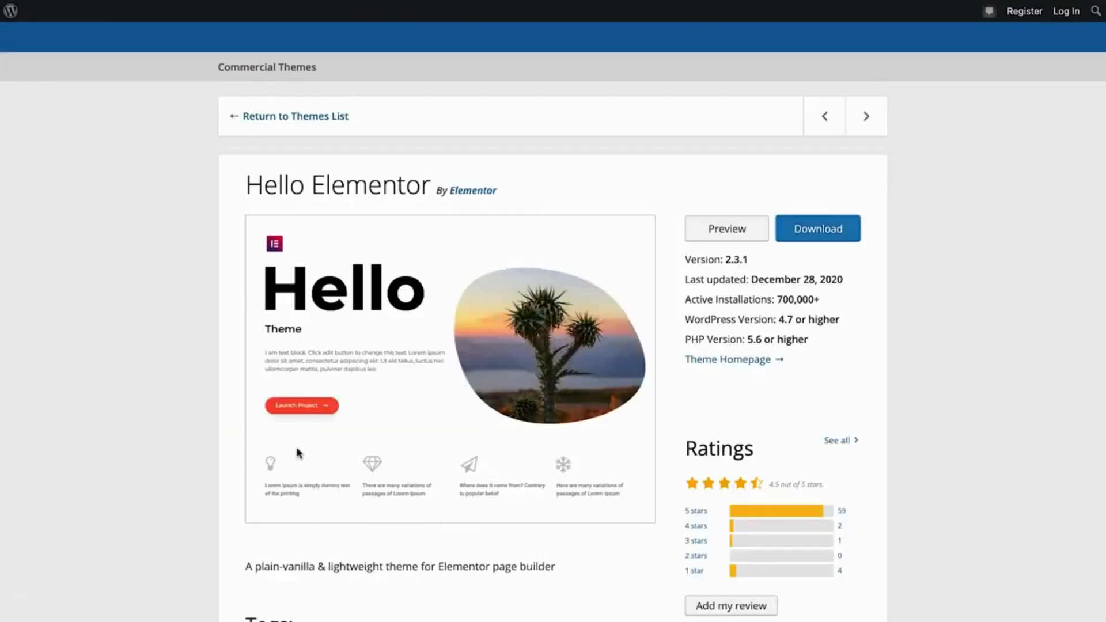
Step: Browse the live Simaya website, visiting its Our Menu and Contact Us pages
click(140, 146)
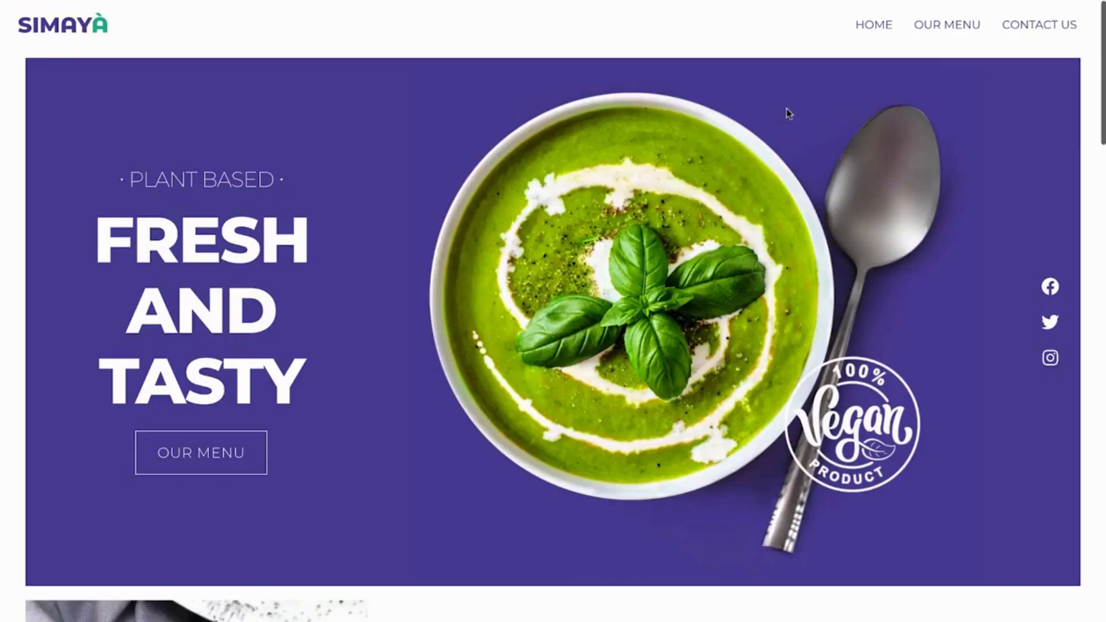
click(952, 27)
click(1041, 27)
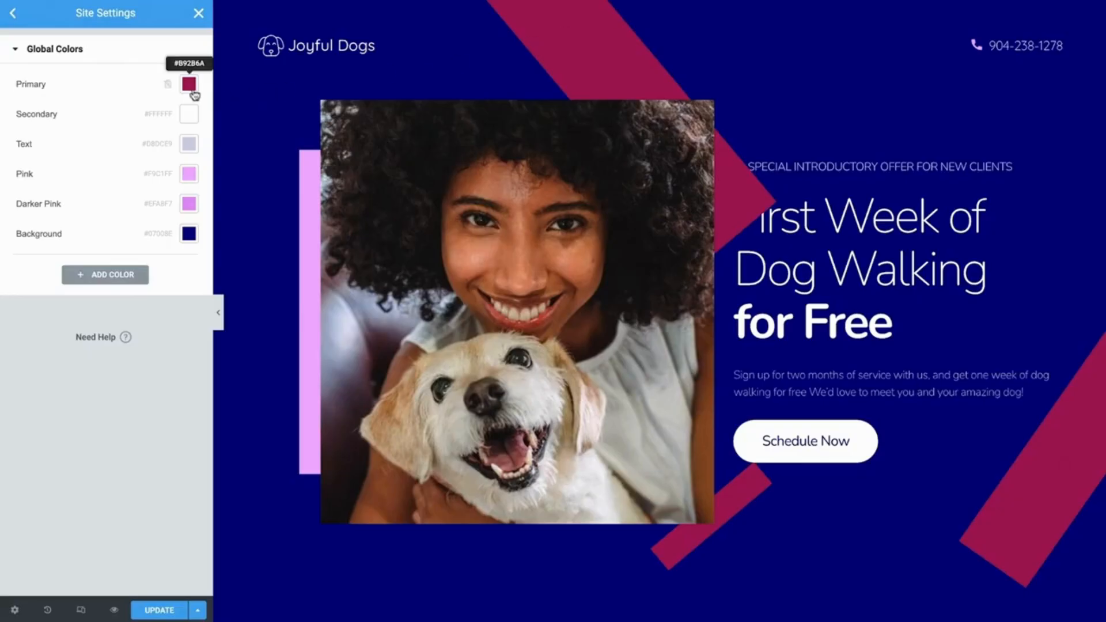
Step: Open the Primary global color for editing, and increase the content width of the Simaya site header
click(192, 91)
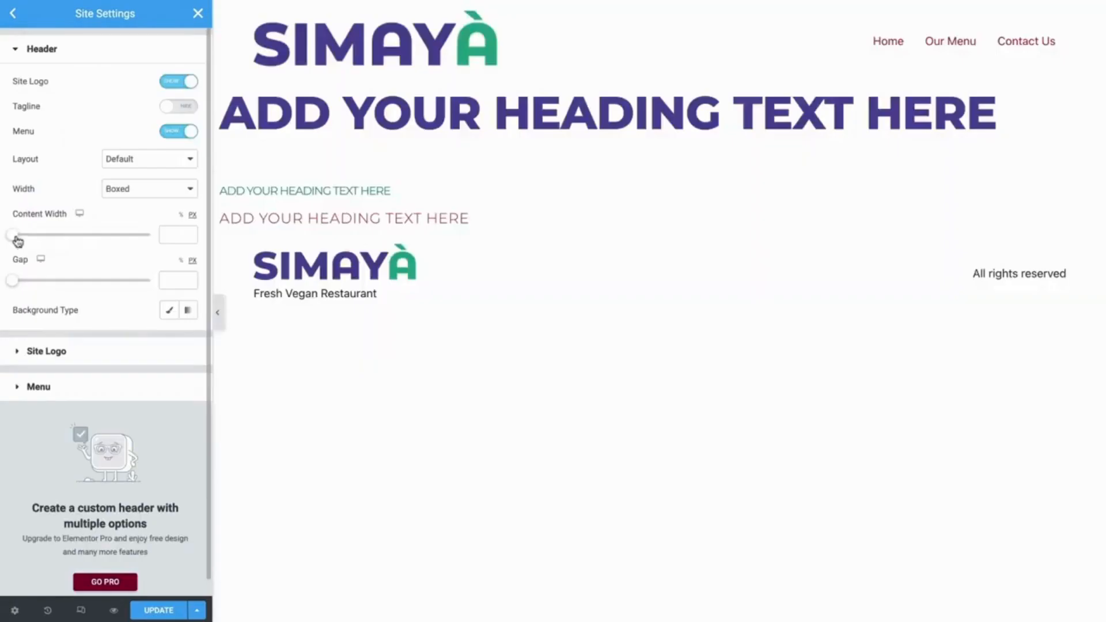
drag(37, 239, 92, 240)
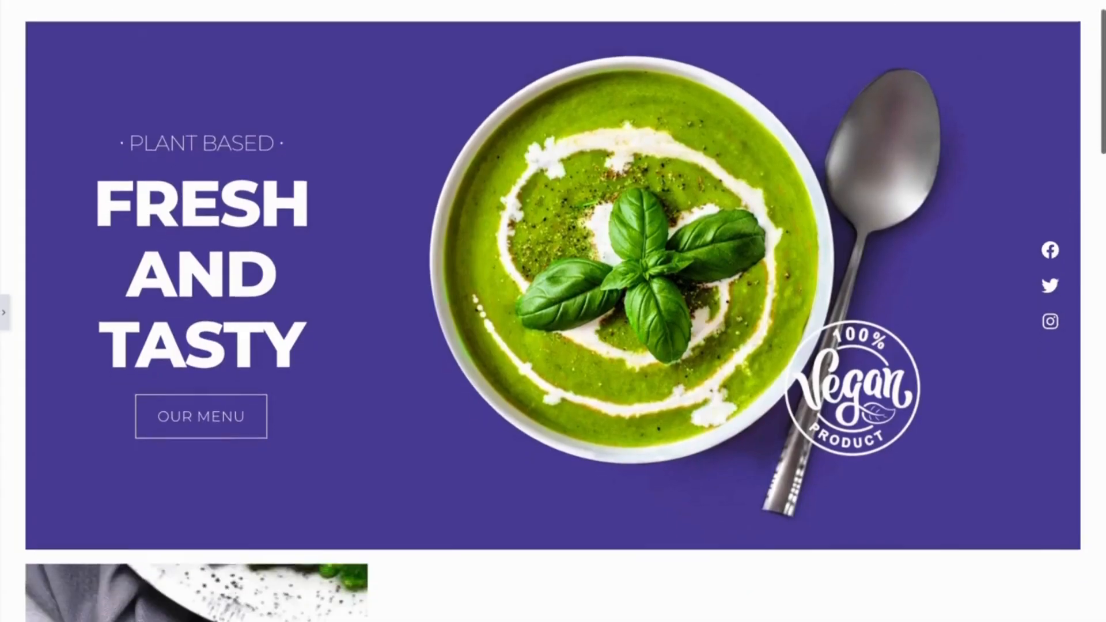
Step: Review the Simaya home page's hero and Veganism Is a Joy sections, and the Seasonal Menu page down to Starters
scroll(553, 311, down, 5)
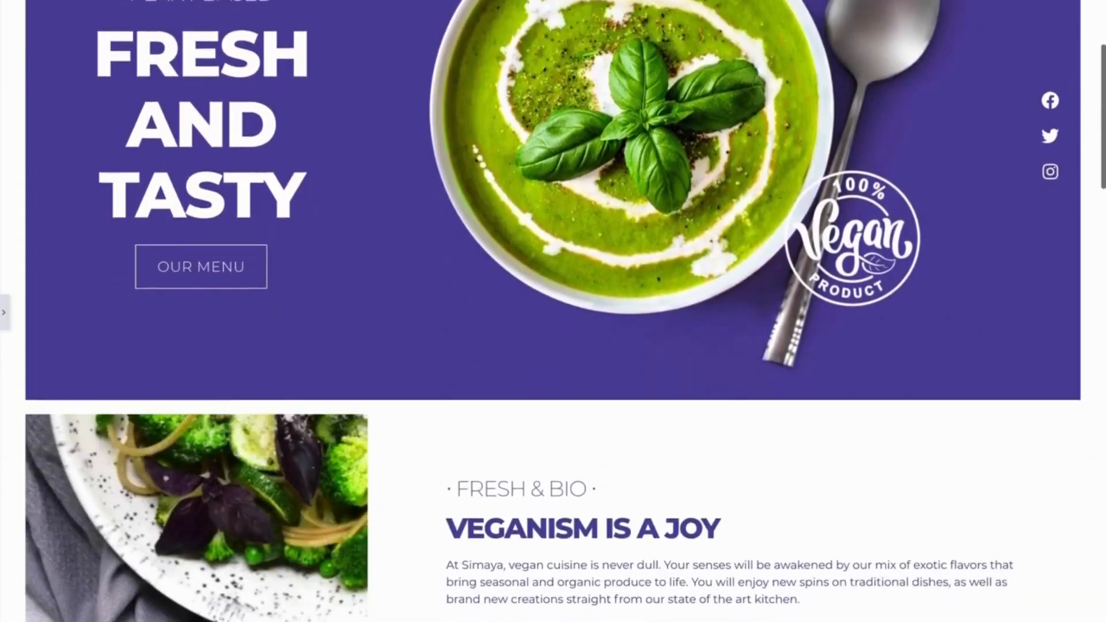
scroll(553, 311, down, 5)
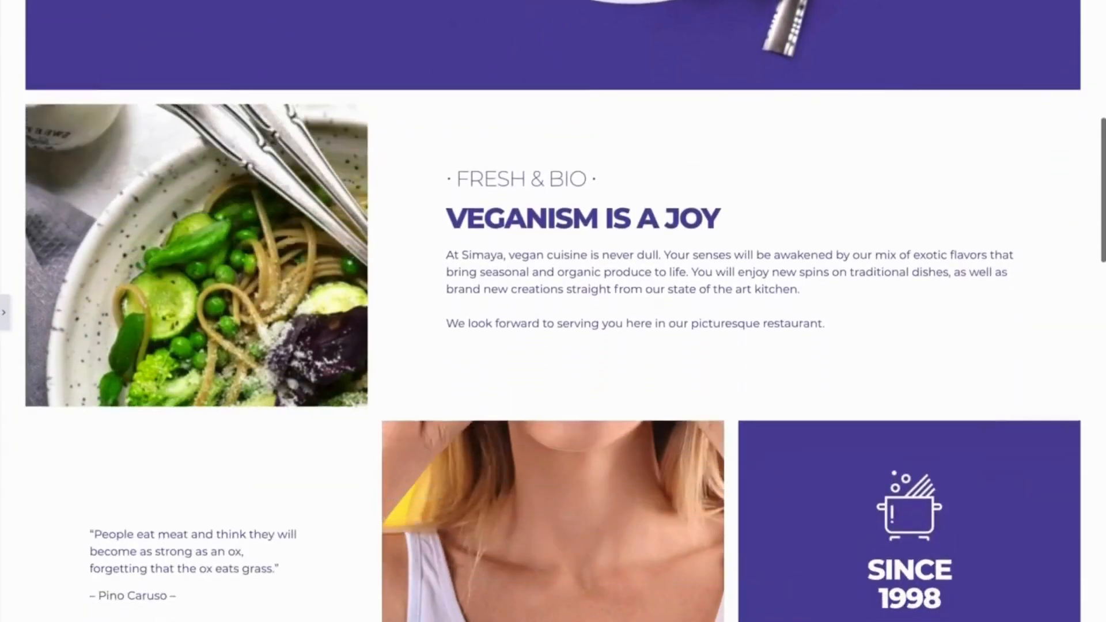
scroll(553, 311, down, 1)
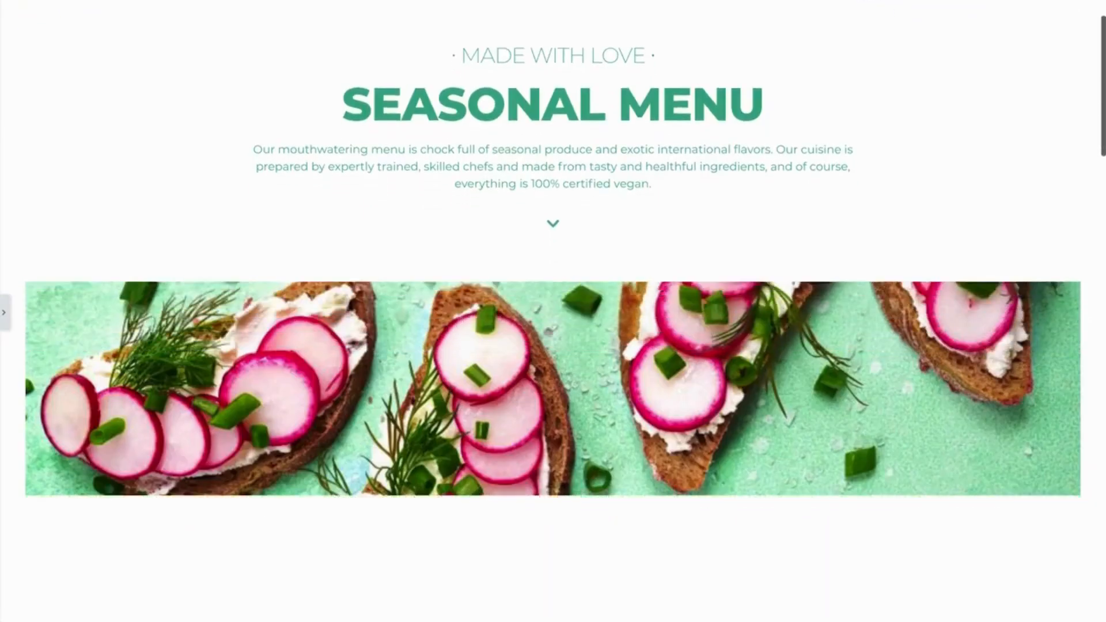
scroll(553, 311, down, 4)
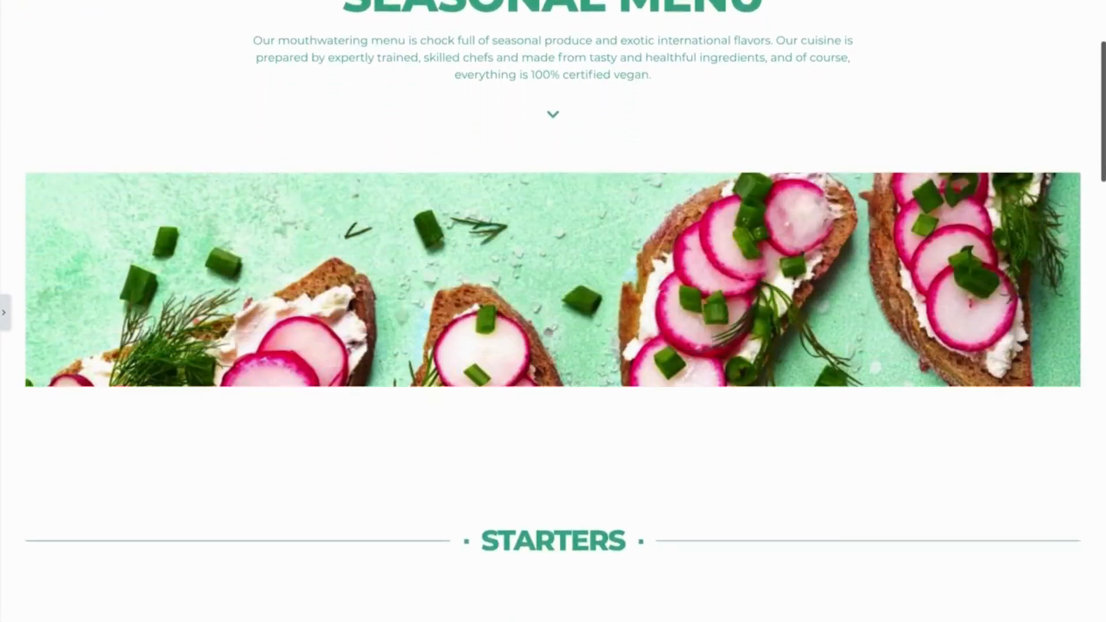
scroll(553, 312, down, 2)
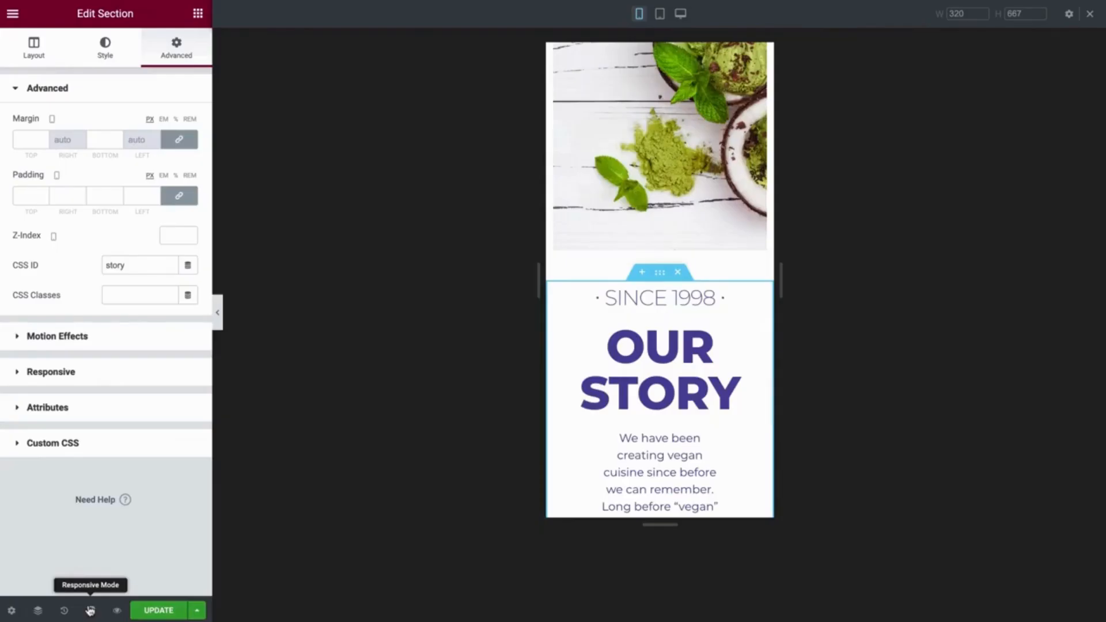
Step: Switch the Our Story section's responsive preview to tablet, and open the context options for the Our Story heading
click(661, 16)
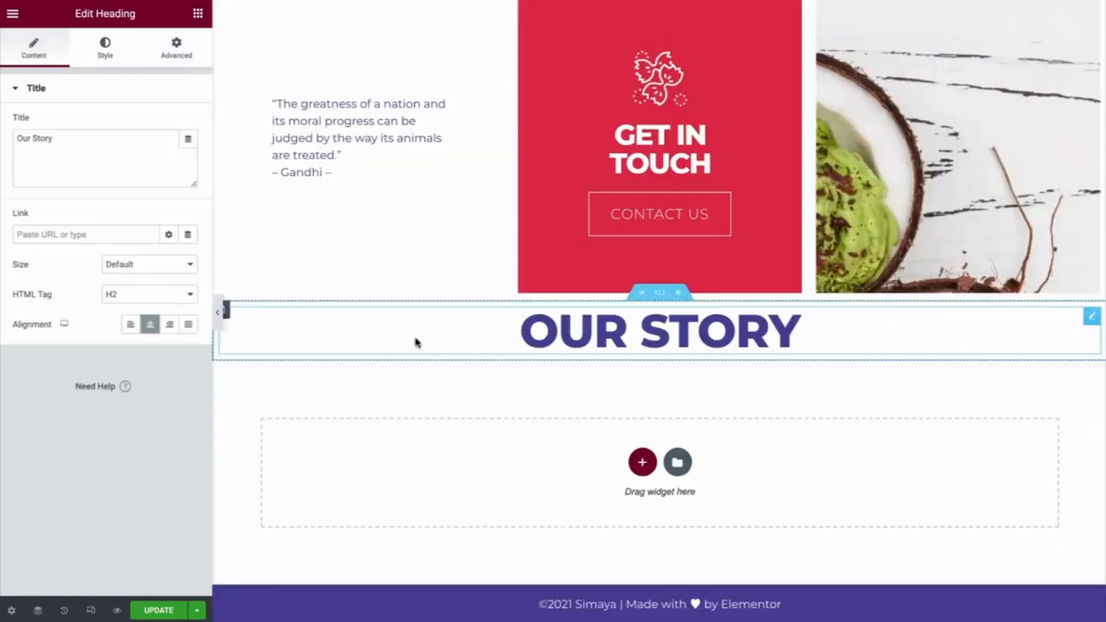
right_click(417, 341)
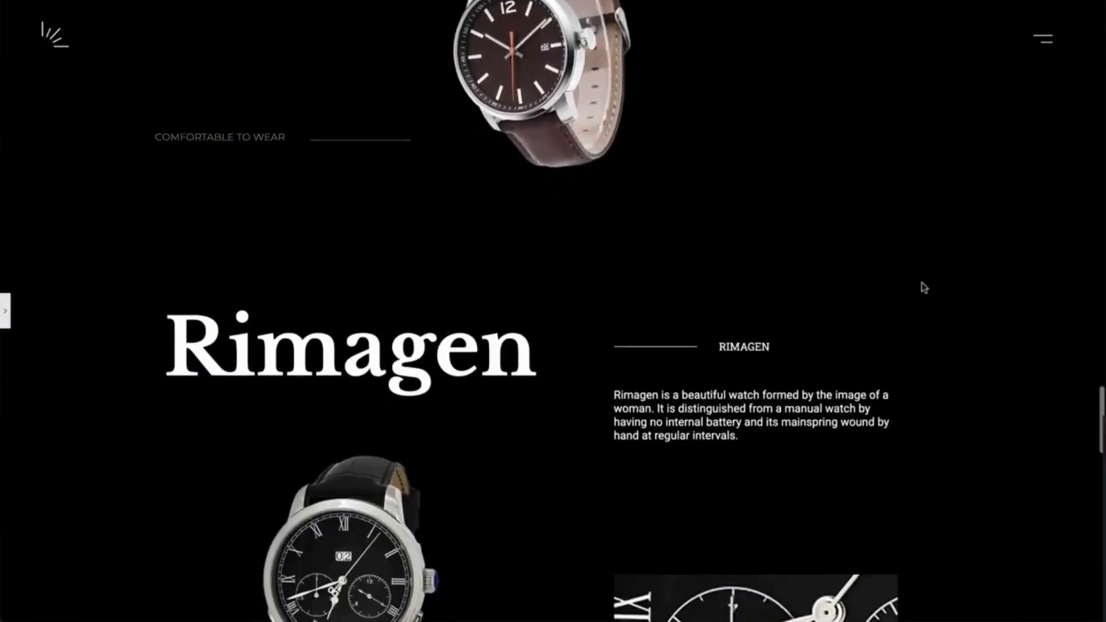
Step: Set the background image attachment of the Design House hero section to Fixed
scroll(922, 286, down, 3)
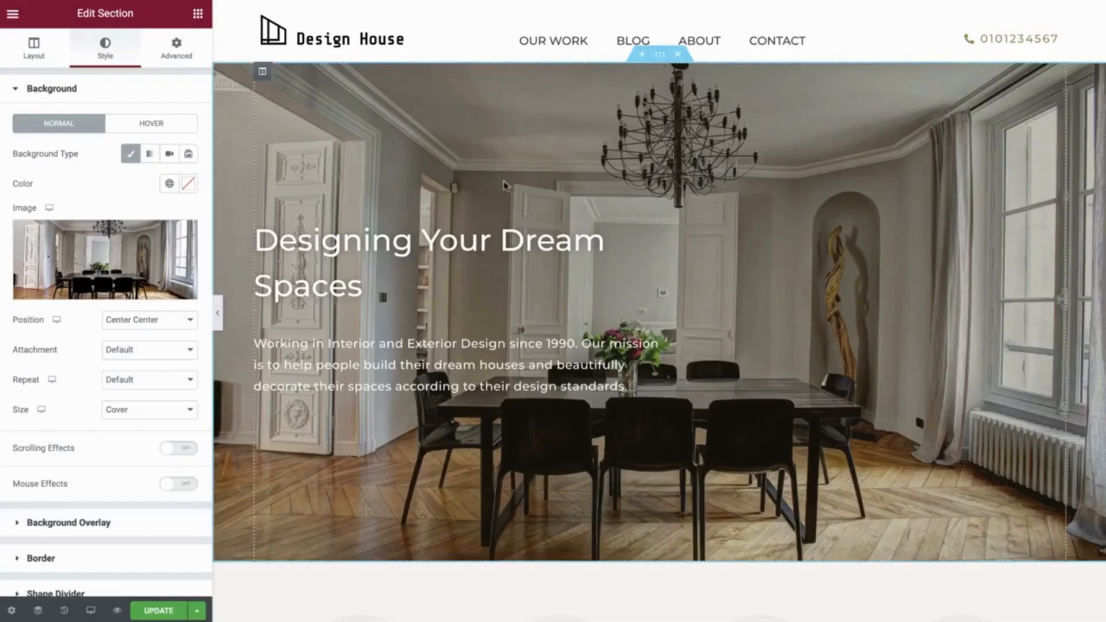
click(188, 350)
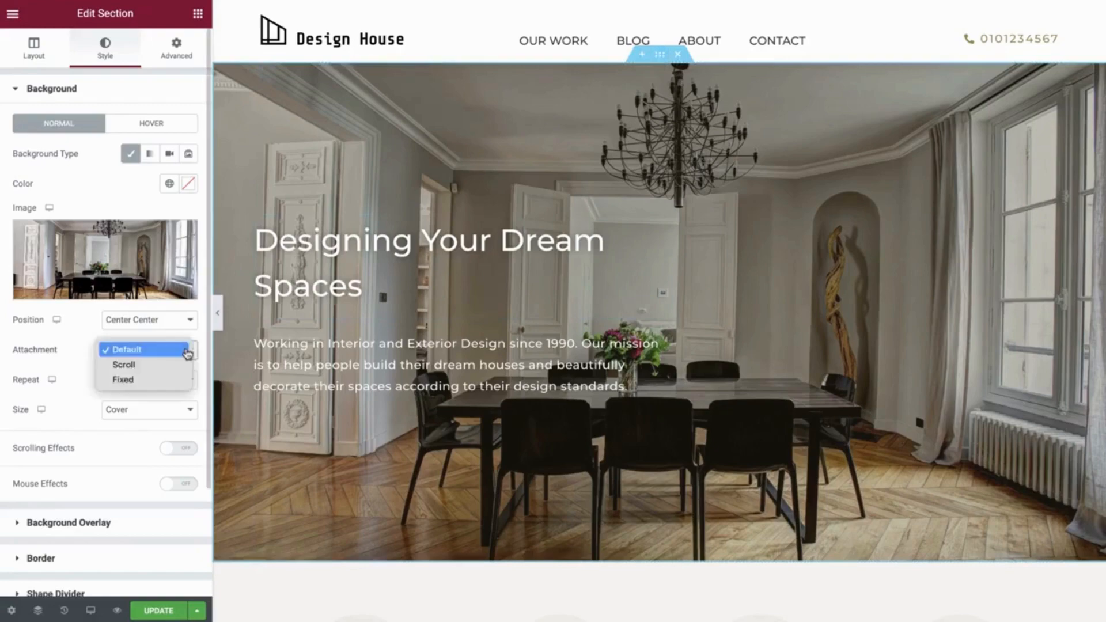
click(166, 380)
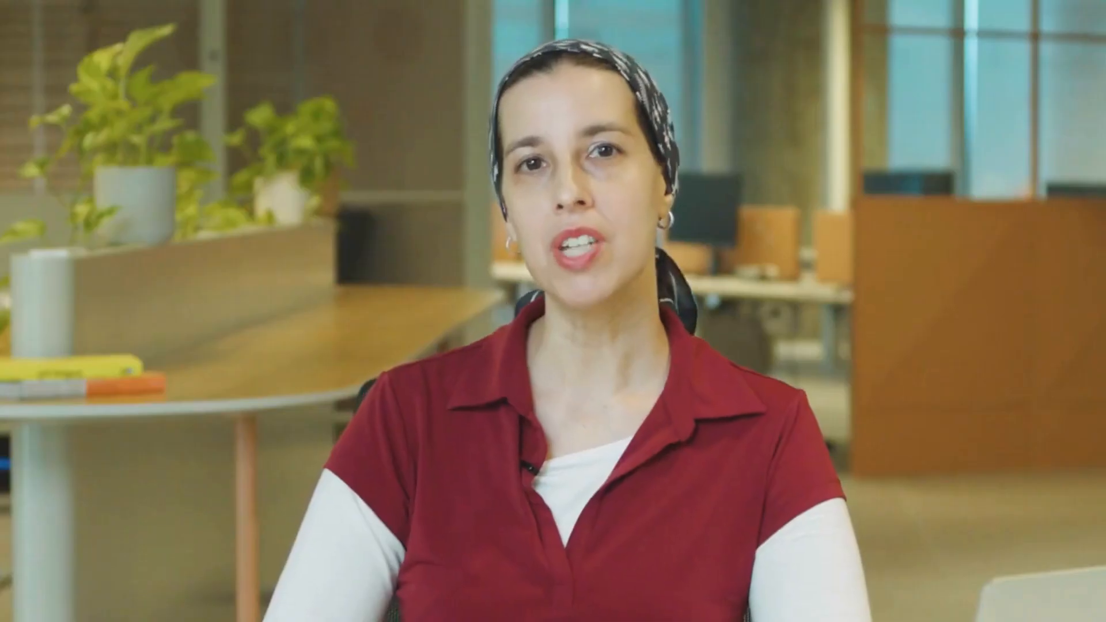